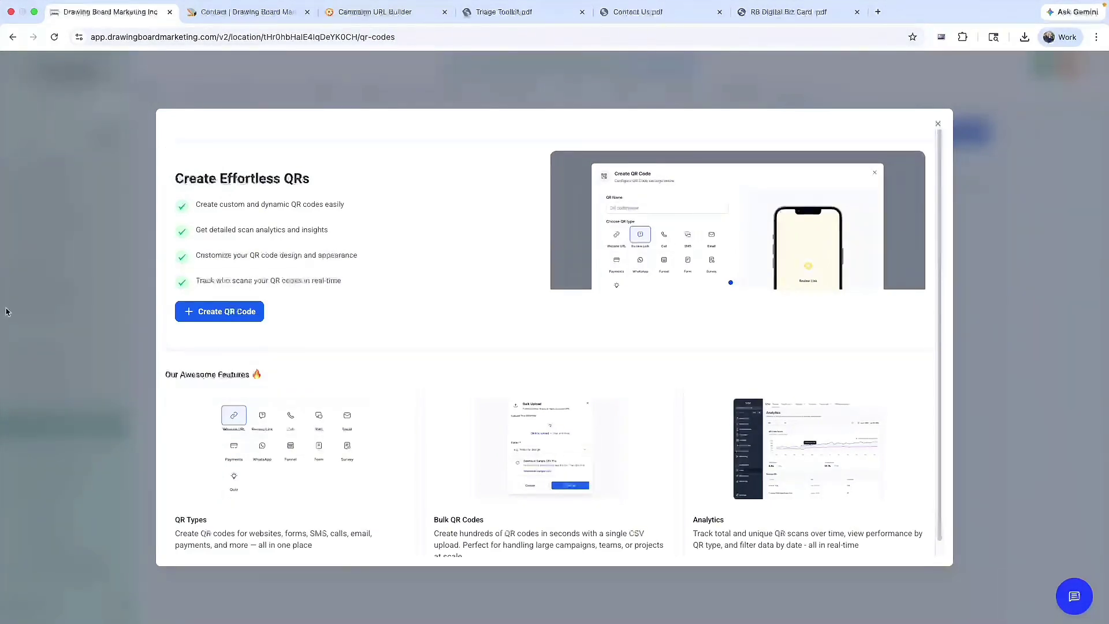
Step: Start a new QR code, name it Booking and choose the Website type
{"action": "left_click", "coordinate": [227, 309]}
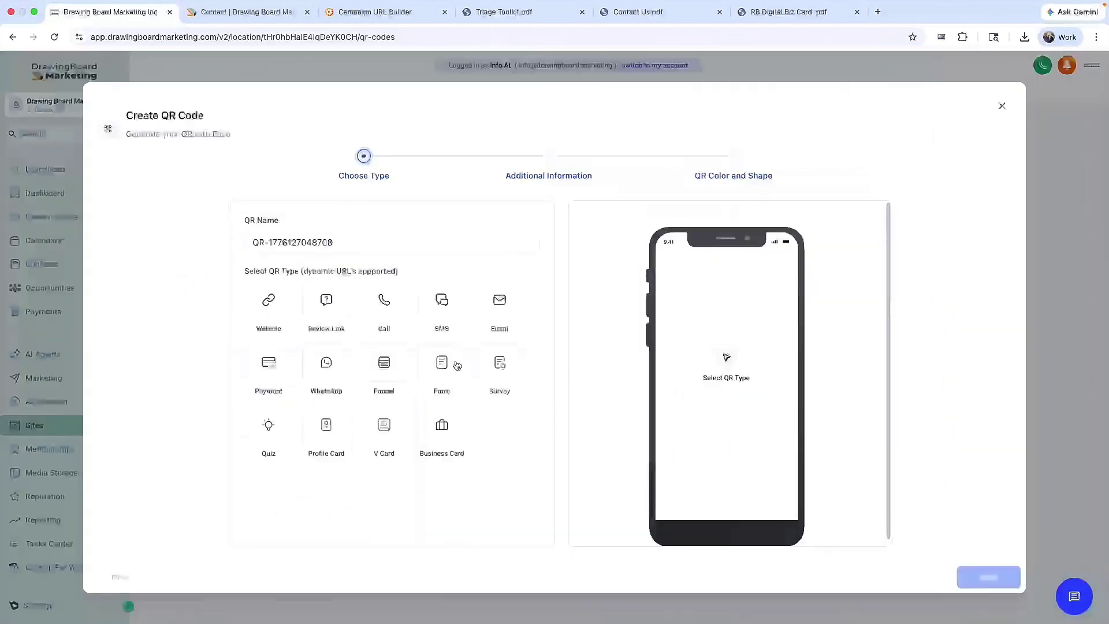
{"action": "left_click", "coordinate": [309, 242]}
{"action": "key", "text": "ctrl+a"}
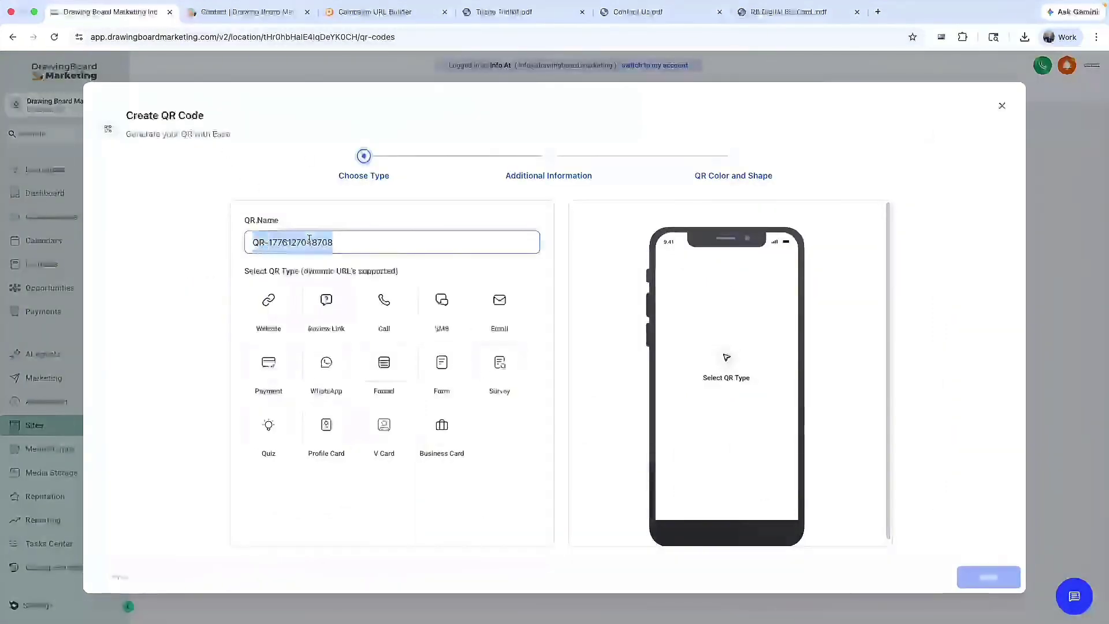
{"action": "type", "text": "Booking"}
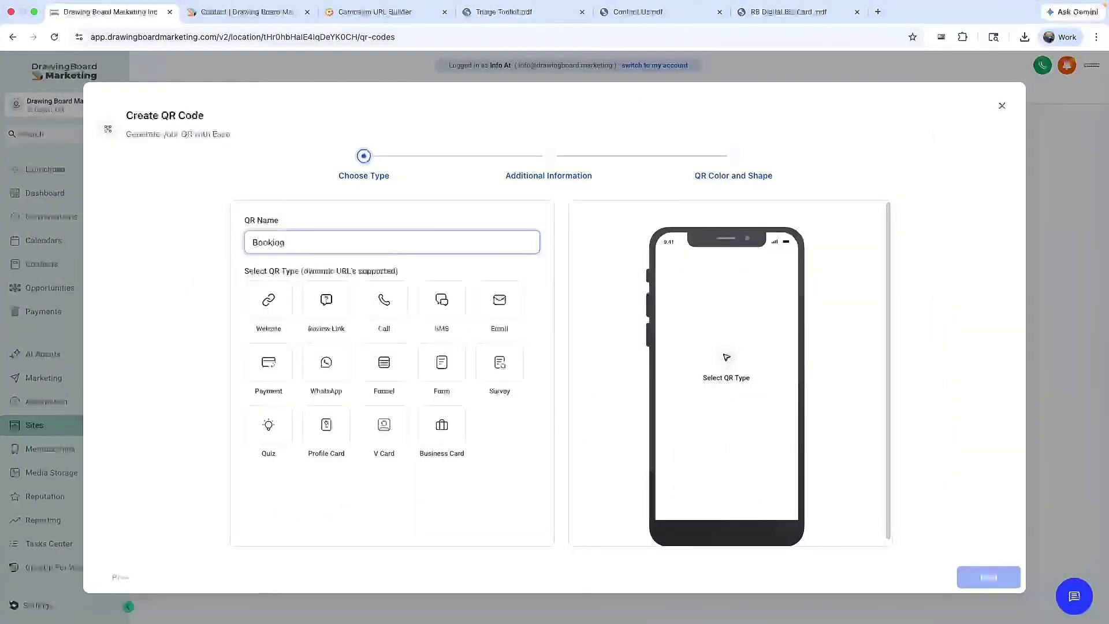
{"action": "left_click", "coordinate": [279, 303]}
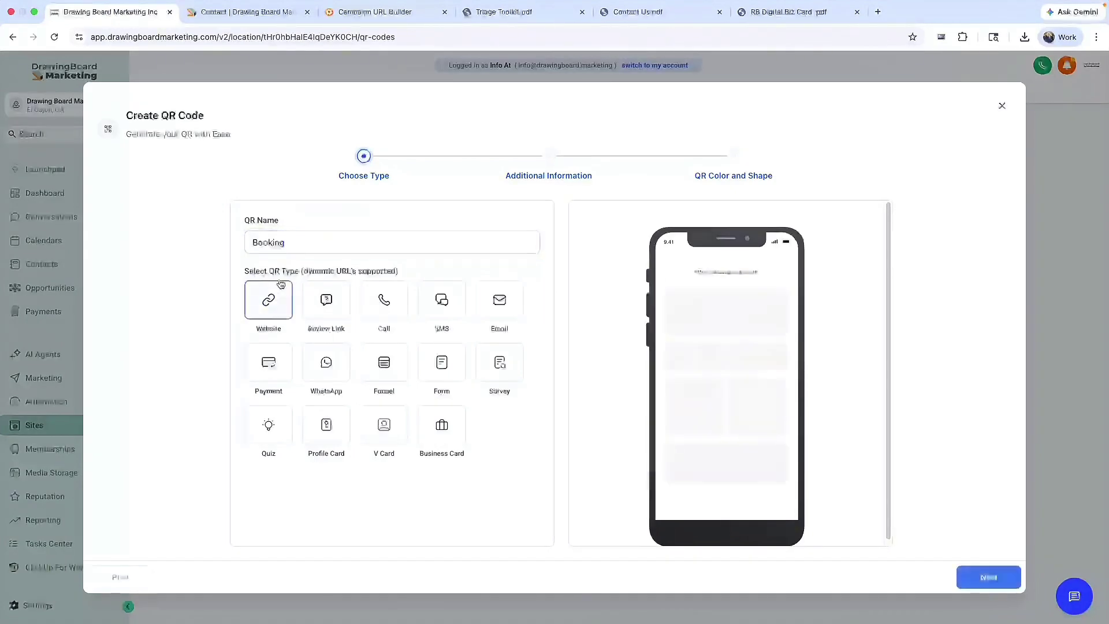
Step: Preview the Business Card, Payment, Email and Call QR types
{"action": "left_click", "coordinate": [458, 432]}
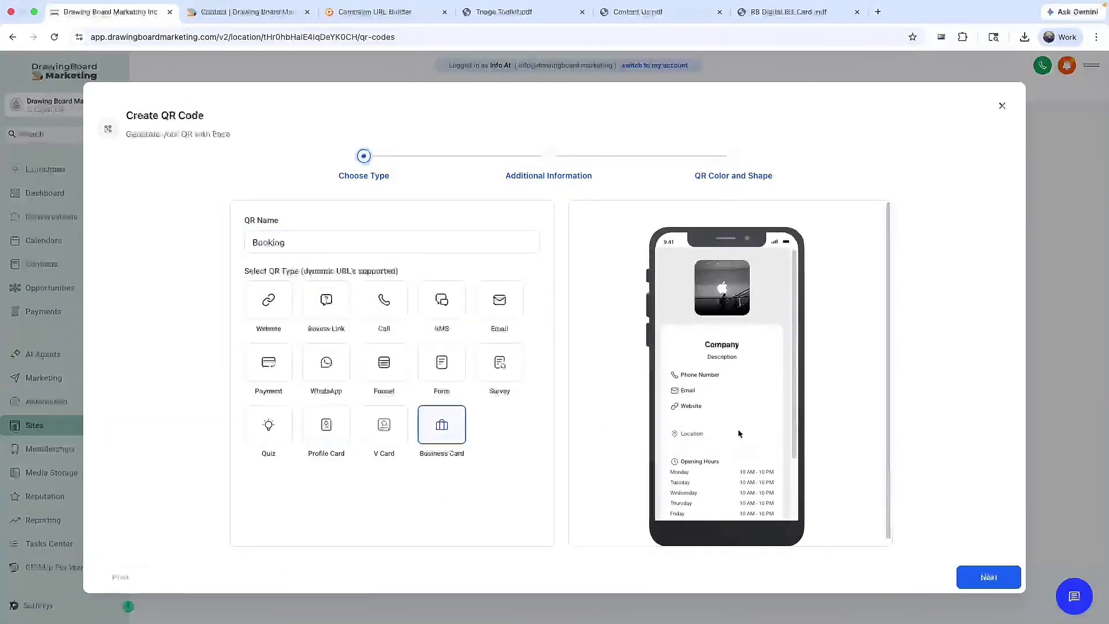
{"action": "scroll", "coordinate": [737, 428], "scroll_direction": "down", "scroll_amount": 3}
{"action": "scroll", "coordinate": [734, 431], "scroll_direction": "up", "scroll_amount": 3}
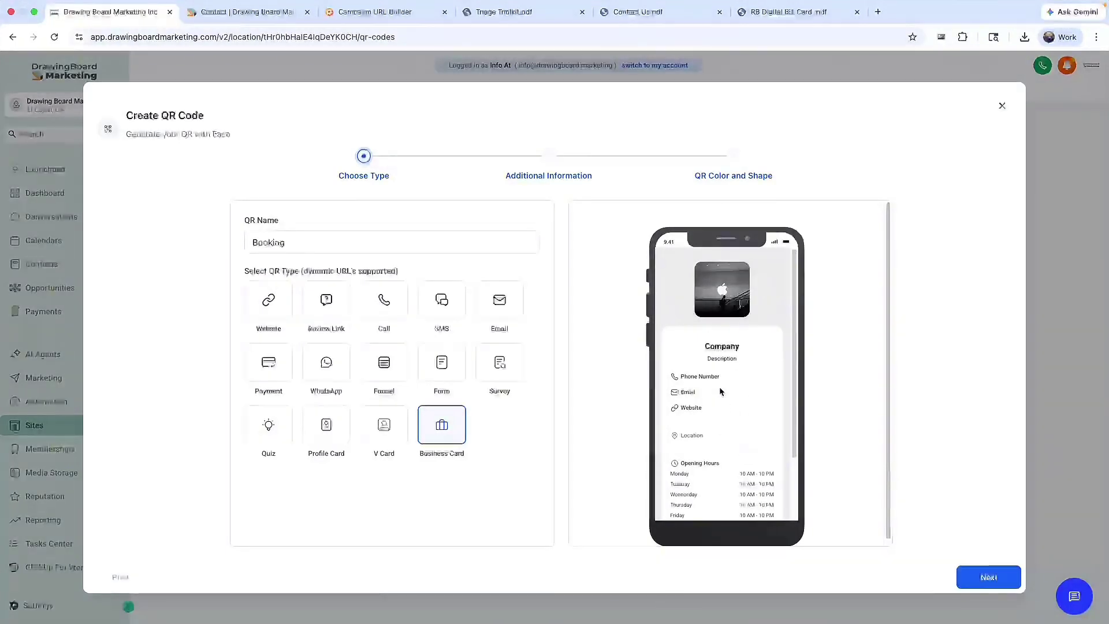
{"action": "left_click", "coordinate": [290, 376]}
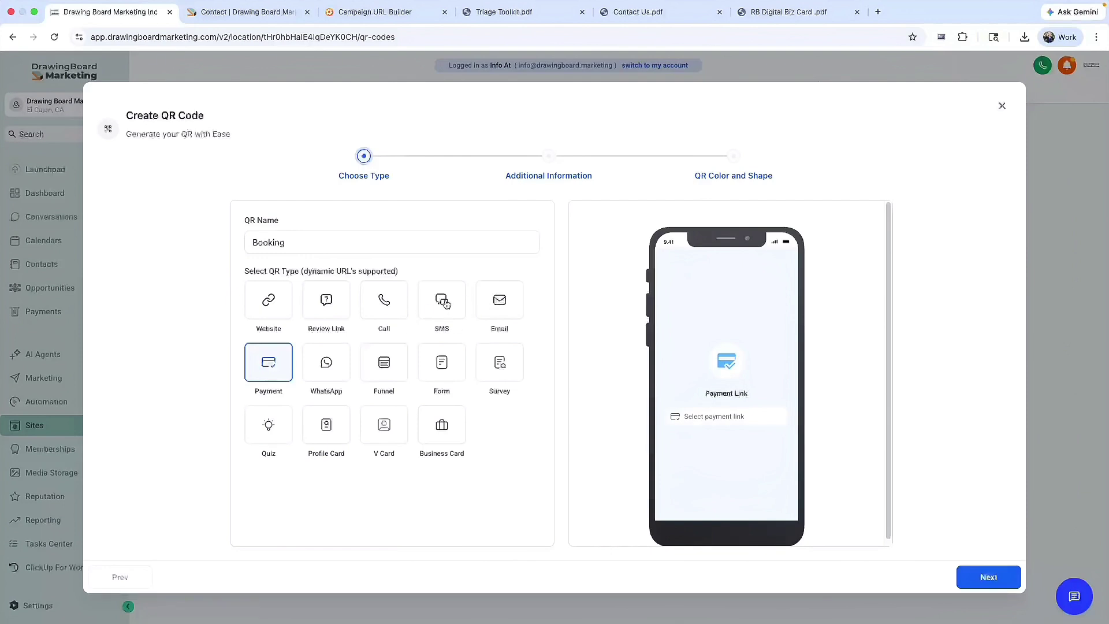
{"action": "left_click", "coordinate": [482, 307]}
{"action": "left_click", "coordinate": [384, 302]}
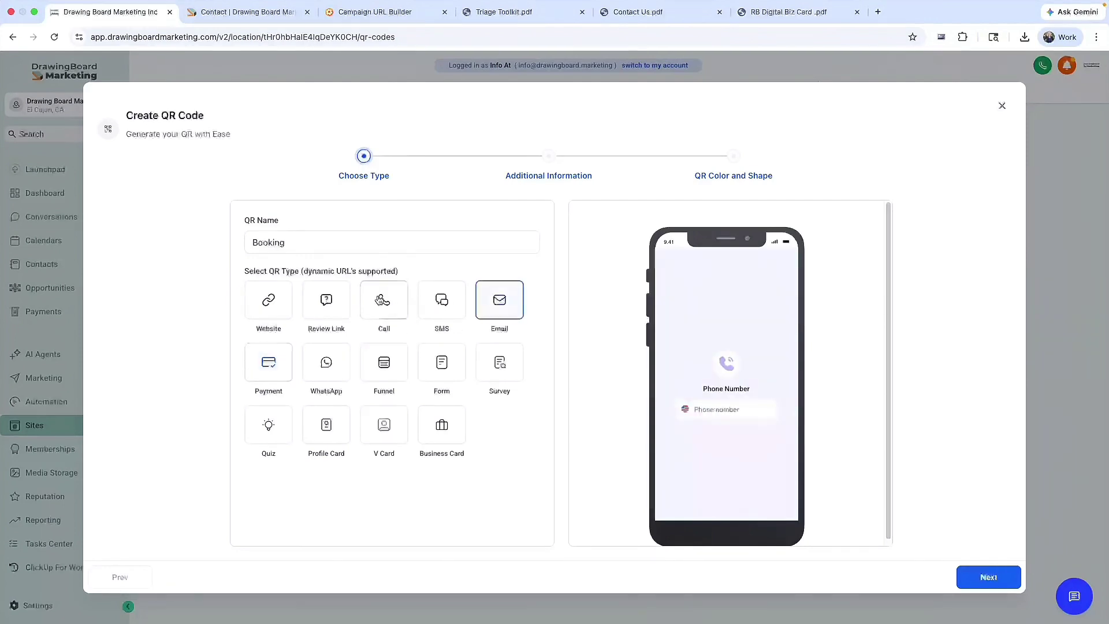
{"action": "left_click", "coordinate": [276, 312]}
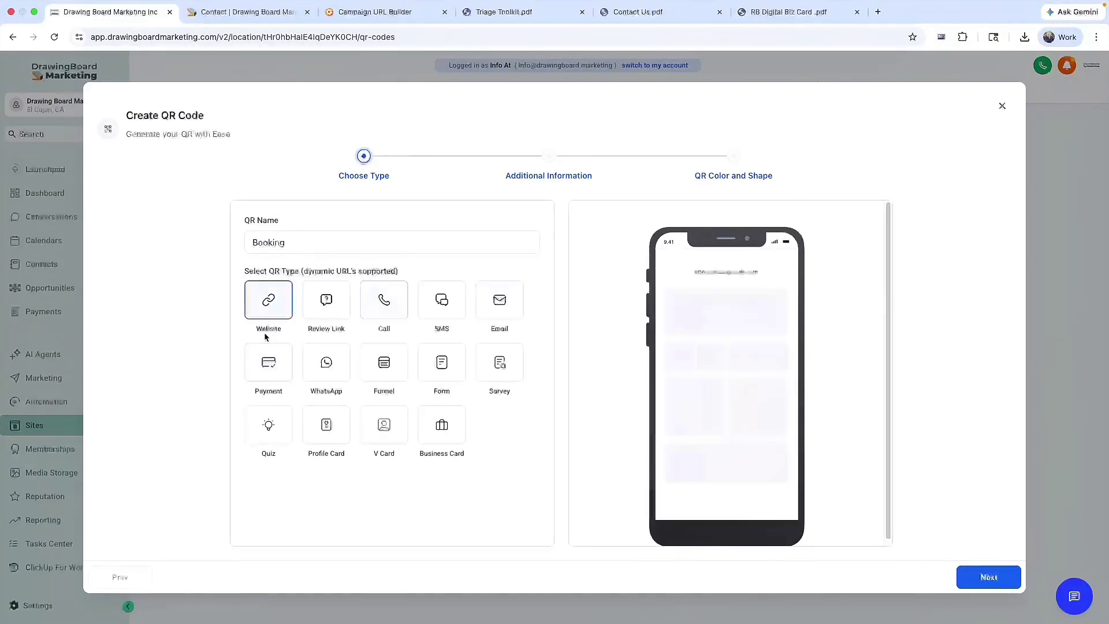
{"action": "left_click", "coordinate": [988, 577]}
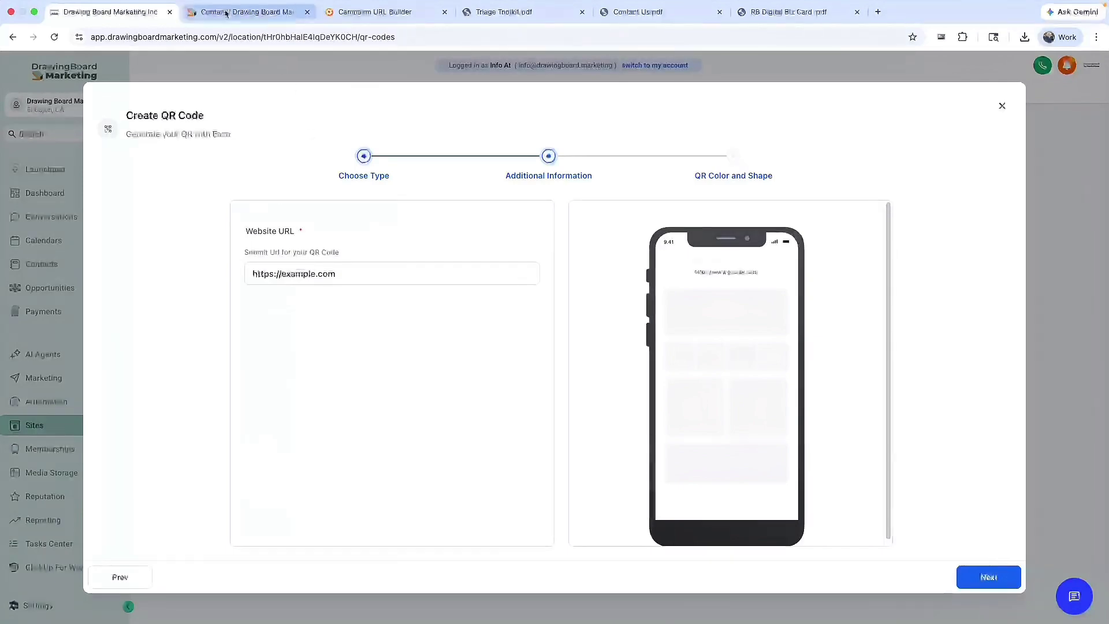
{"action": "left_click", "coordinate": [248, 12]}
{"action": "left_click", "coordinate": [242, 36]}
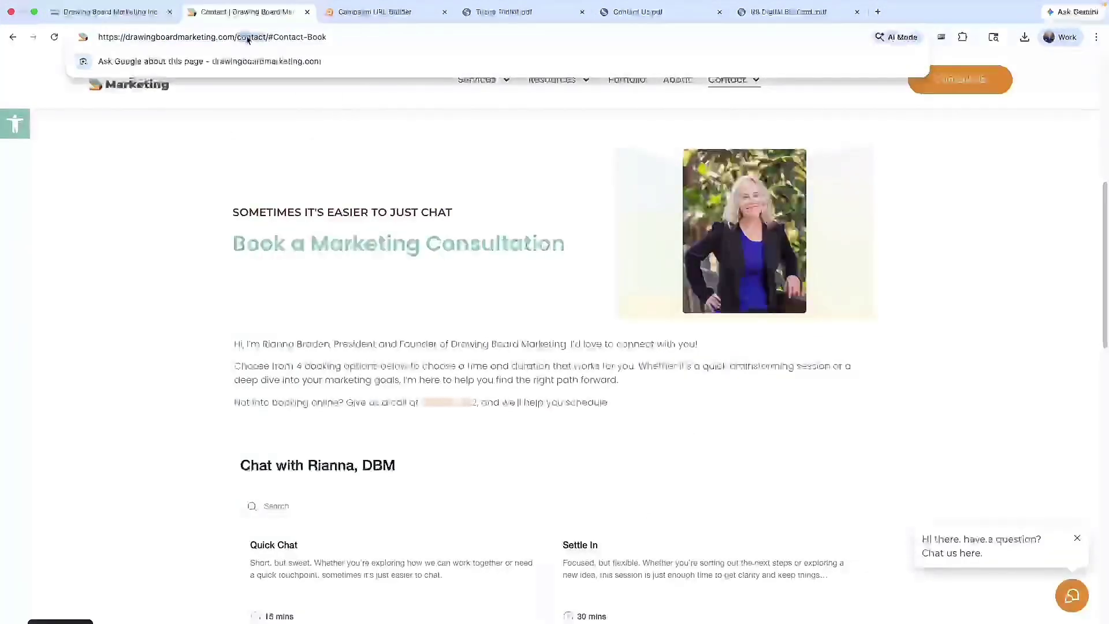
{"action": "key", "text": "super+a"}
{"action": "right_click", "coordinate": [248, 37]}
{"action": "left_click", "coordinate": [275, 132]}
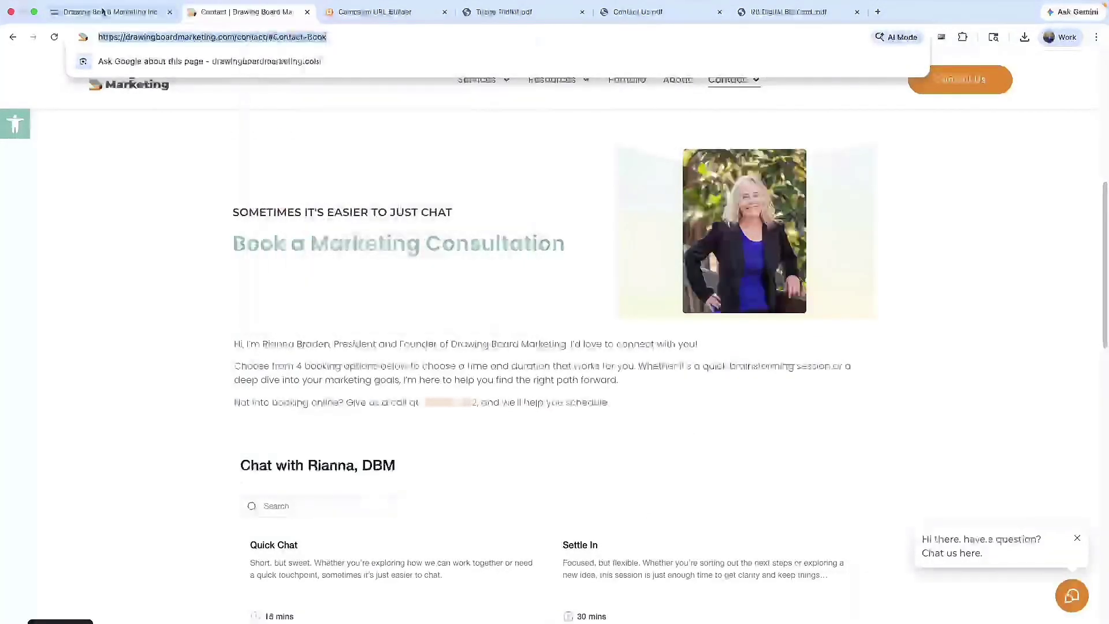
{"action": "left_click", "coordinate": [139, 12]}
{"action": "left_click", "coordinate": [303, 272]}
{"action": "key", "text": "super+a"}
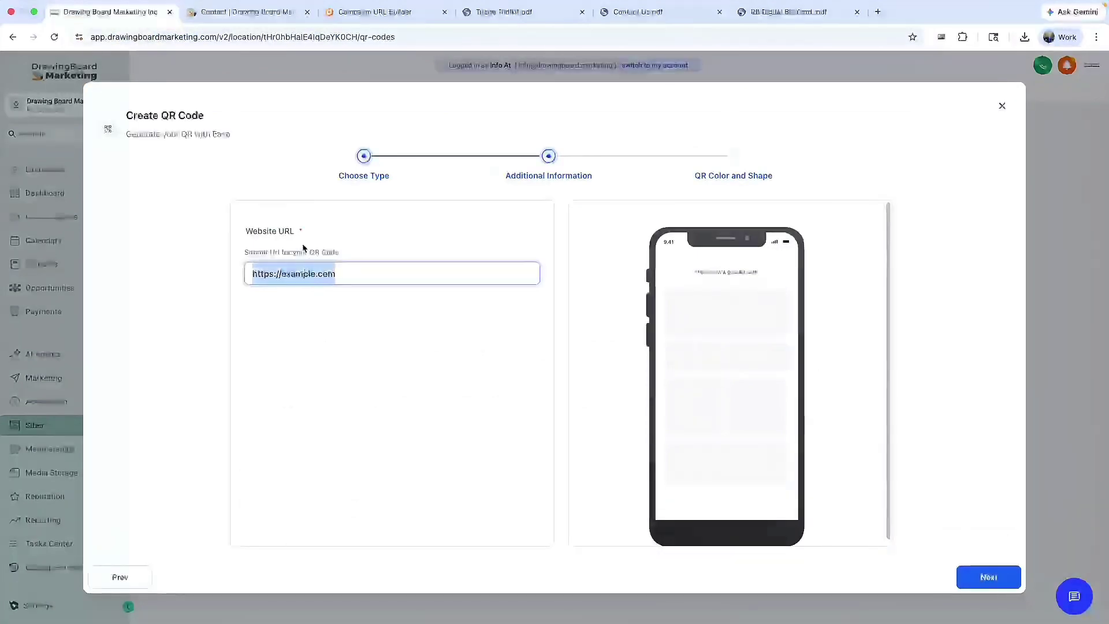
{"action": "key", "text": "super+v"}
{"action": "left_click", "coordinate": [349, 317]}
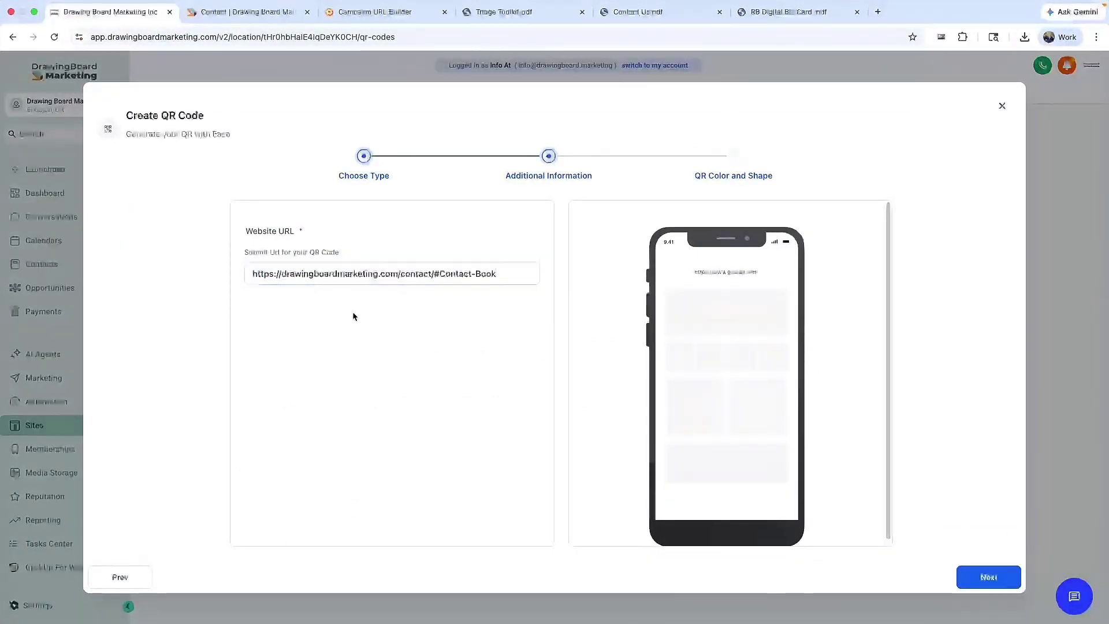
Step: In the Campaign URL Builder page, set the campaign name to booking and copy the generated campaign URL
{"action": "left_click", "coordinate": [375, 11]}
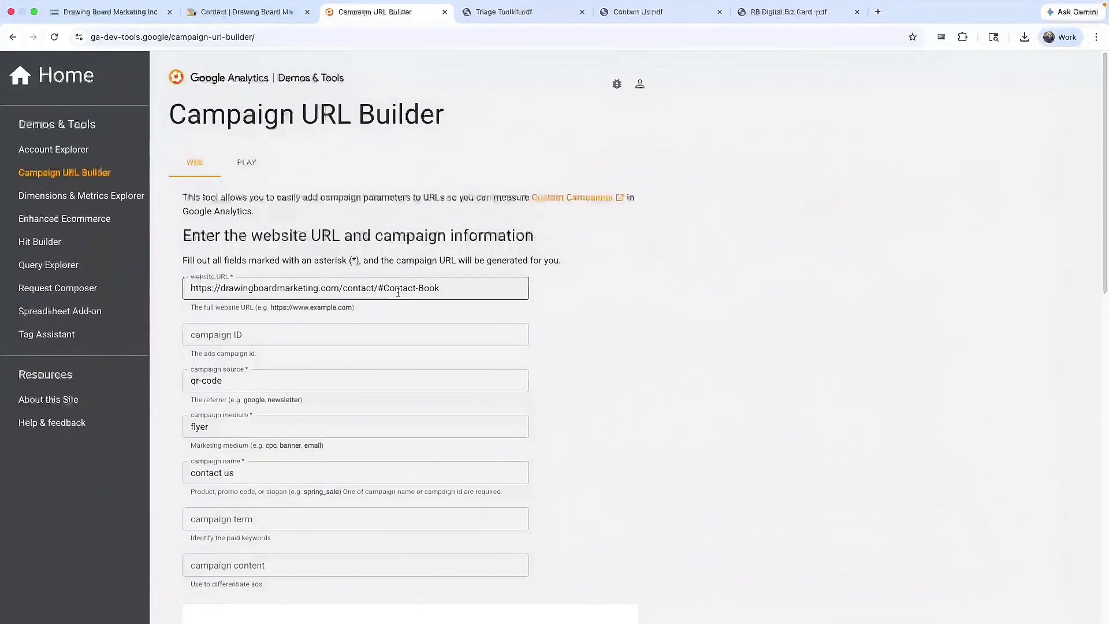
{"action": "scroll", "coordinate": [436, 272], "scroll_direction": "down", "scroll_amount": 3}
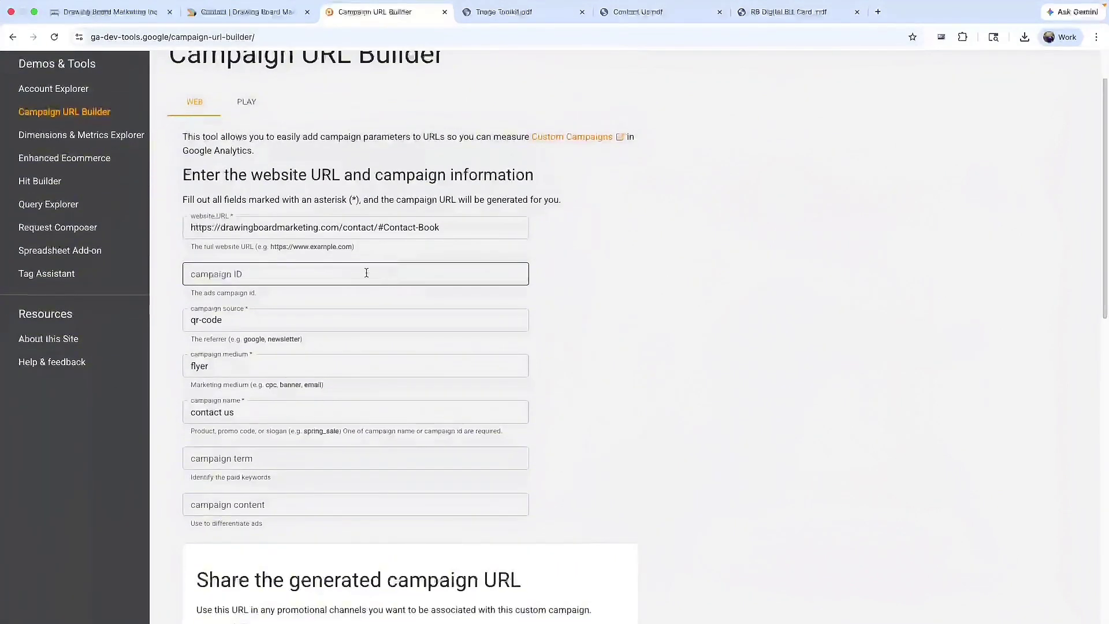
{"action": "scroll", "coordinate": [231, 243], "scroll_direction": "down", "scroll_amount": 1}
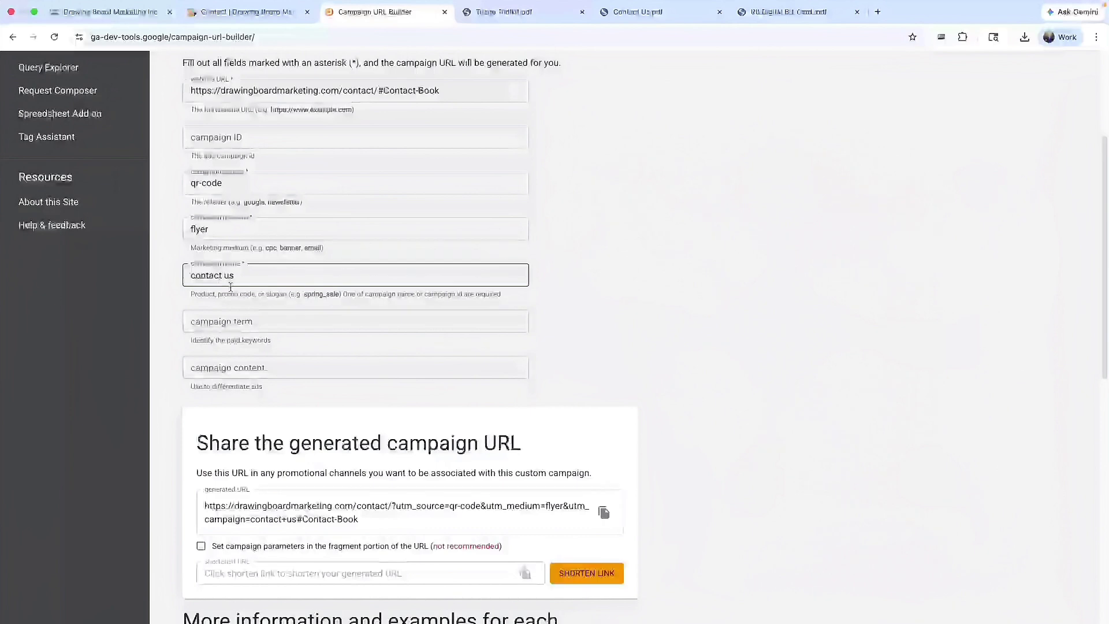
{"action": "triple_click", "coordinate": [261, 278]}
{"action": "type", "text": "booking"}
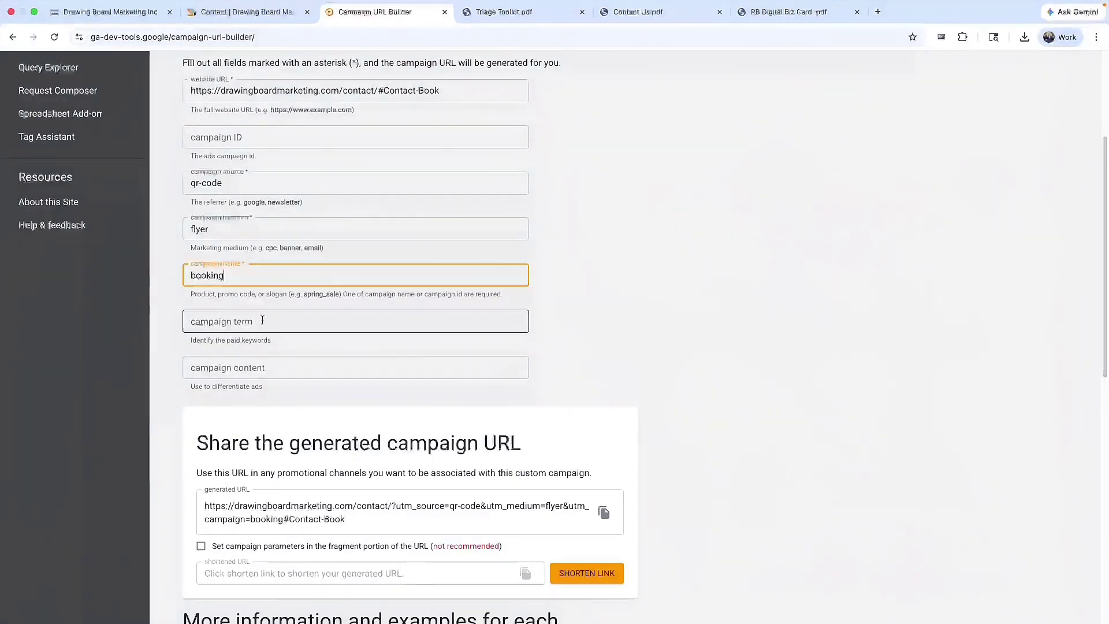
{"action": "left_click", "coordinate": [610, 518]}
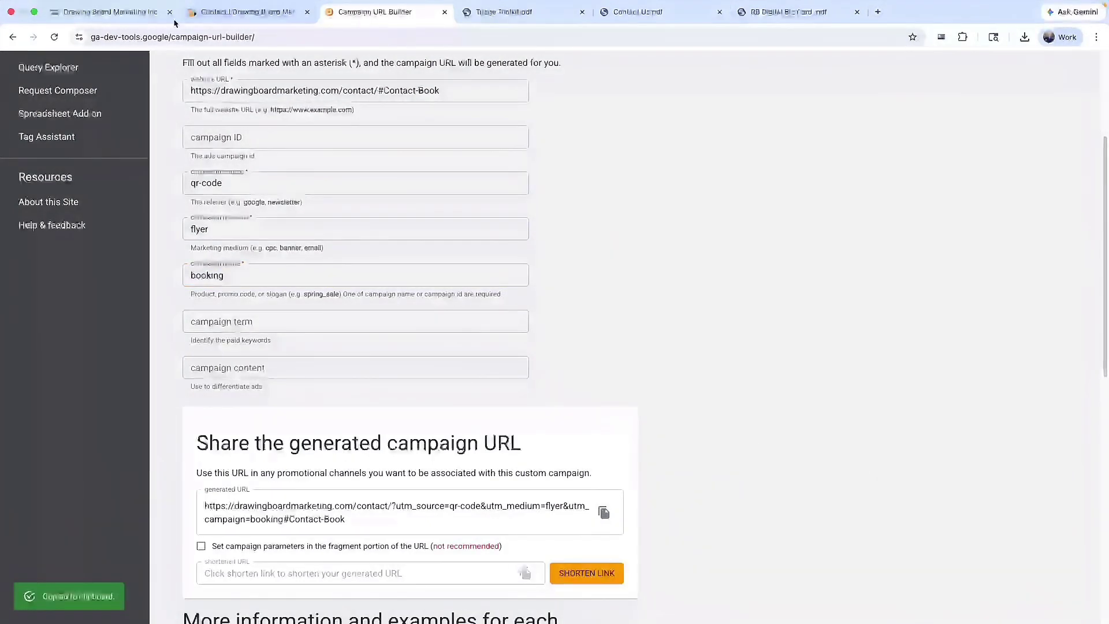
Step: Replace the QR code's Website URL with the copied campaign URL and continue to the color and shape settings
{"action": "left_click", "coordinate": [110, 12]}
{"action": "left_click", "coordinate": [374, 274]}
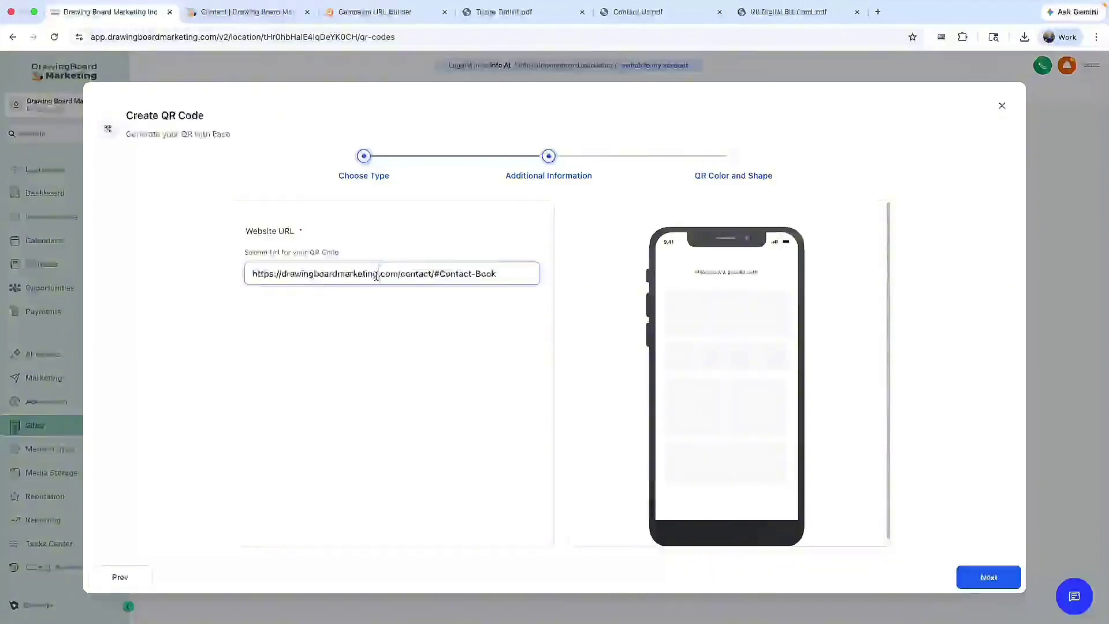
{"action": "key", "text": "ctrl+a"}
{"action": "key", "text": "ctrl+v"}
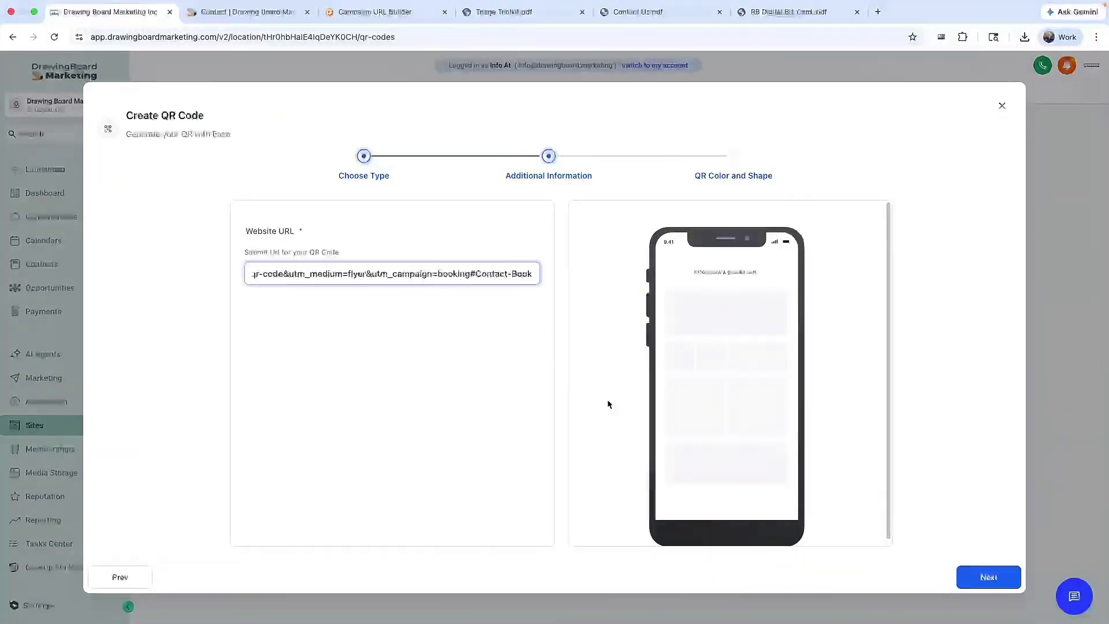
{"action": "left_click", "coordinate": [495, 400]}
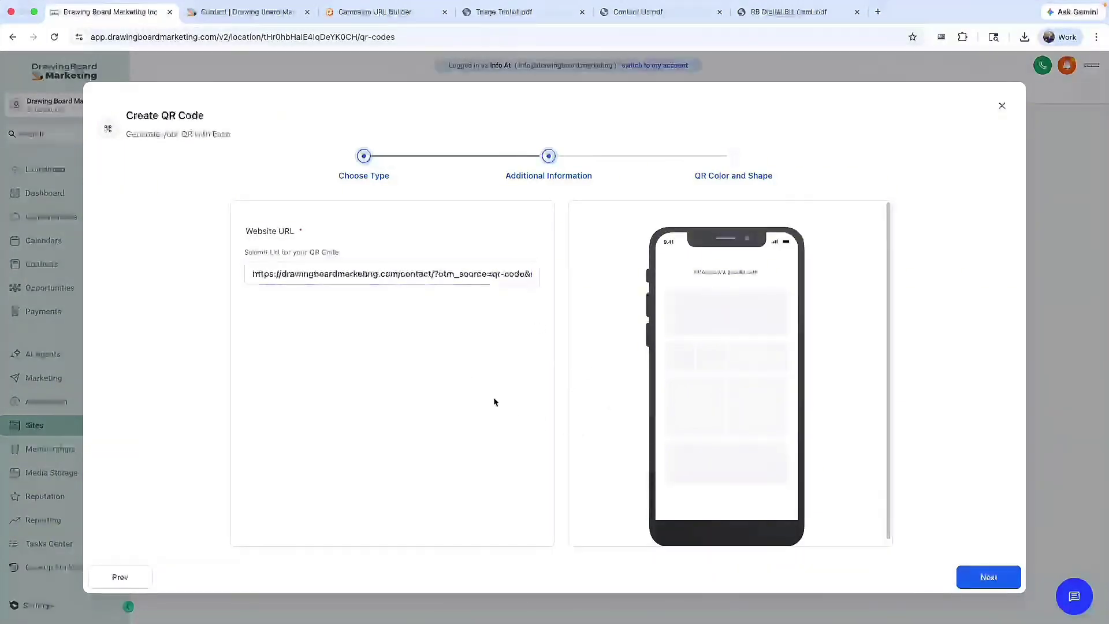
{"action": "left_click", "coordinate": [988, 577]}
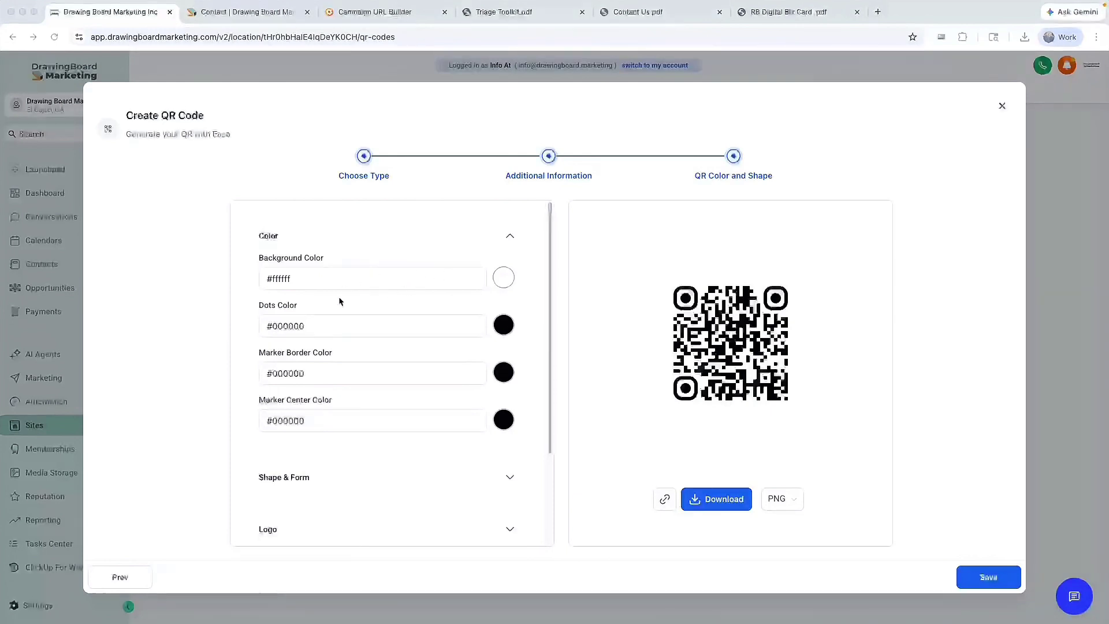
Step: Set the QR code's dots color to #4B4E4E and the marker center color to #8CBEB2
{"action": "triple_click", "coordinate": [313, 331]}
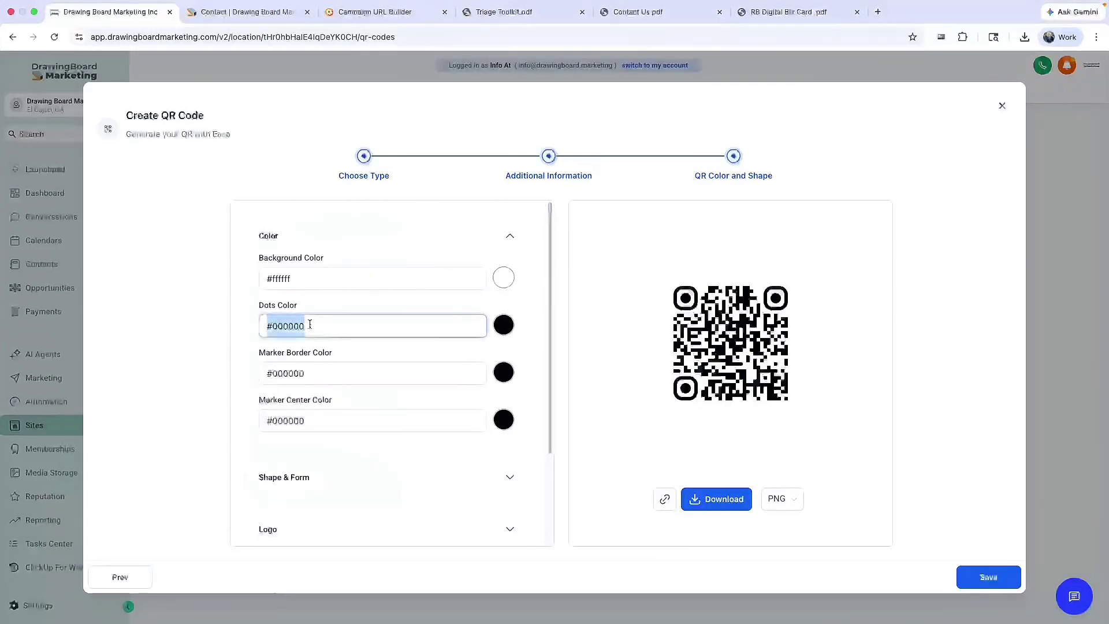
{"action": "key", "text": "super+v"}
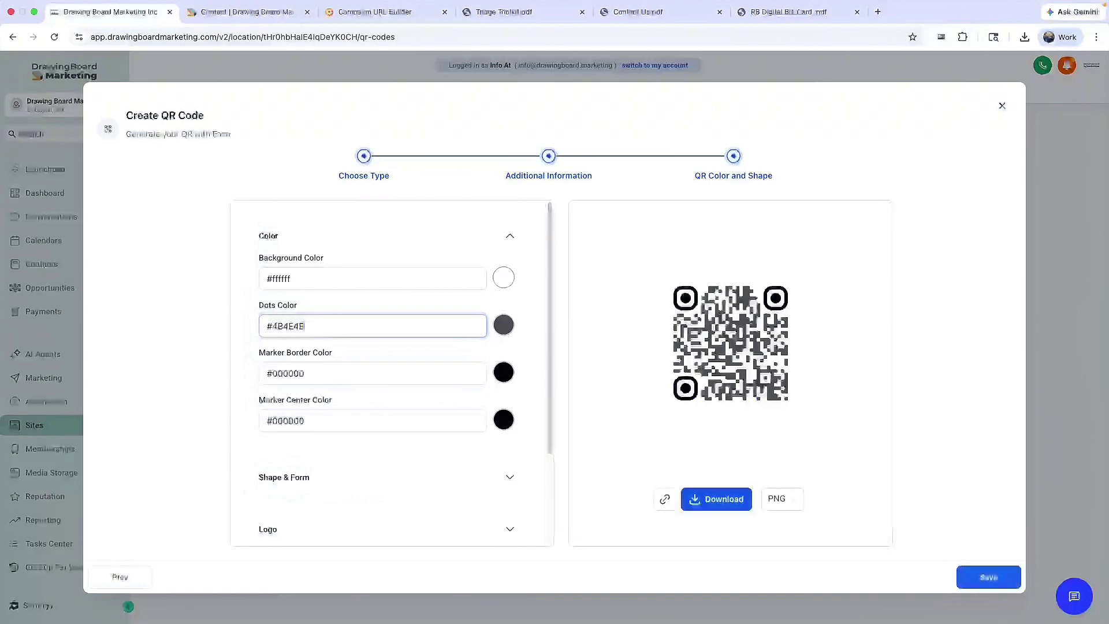
{"action": "key", "text": "super+Tab"}
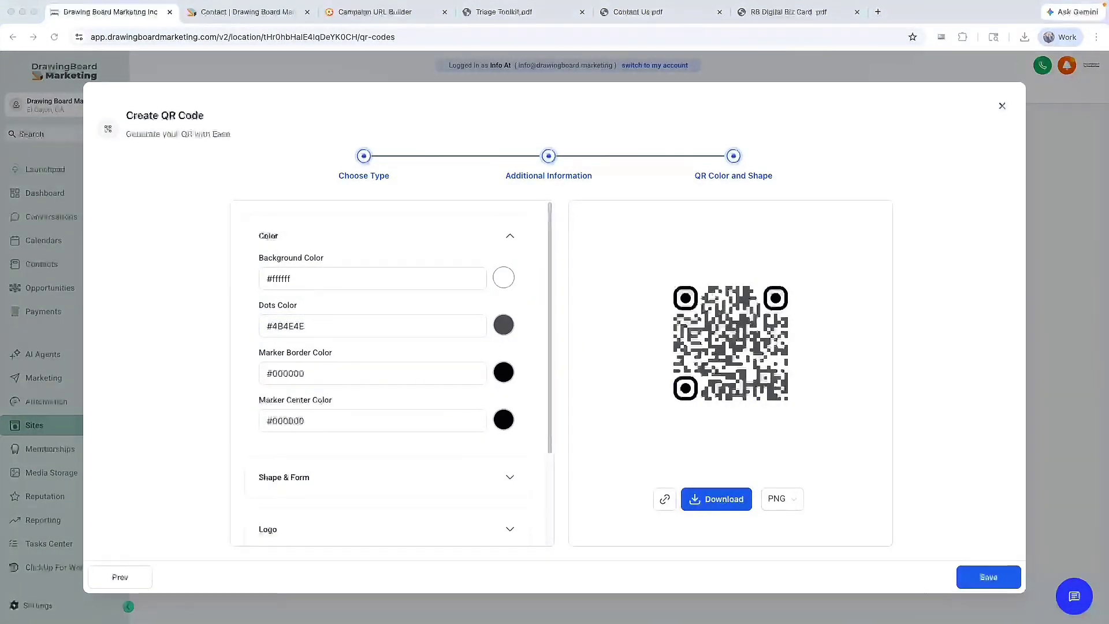
{"action": "triple_click", "coordinate": [300, 416]}
{"action": "key", "text": "super+v"}
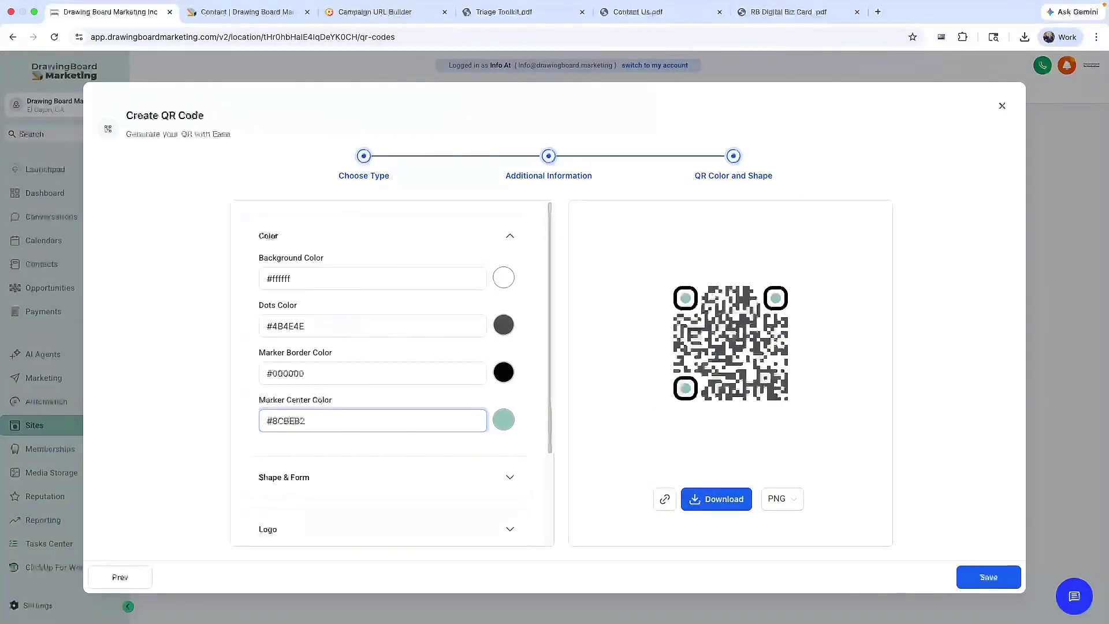
Step: Set the marker border color to #EBB681
{"action": "key", "text": "super+Tab"}
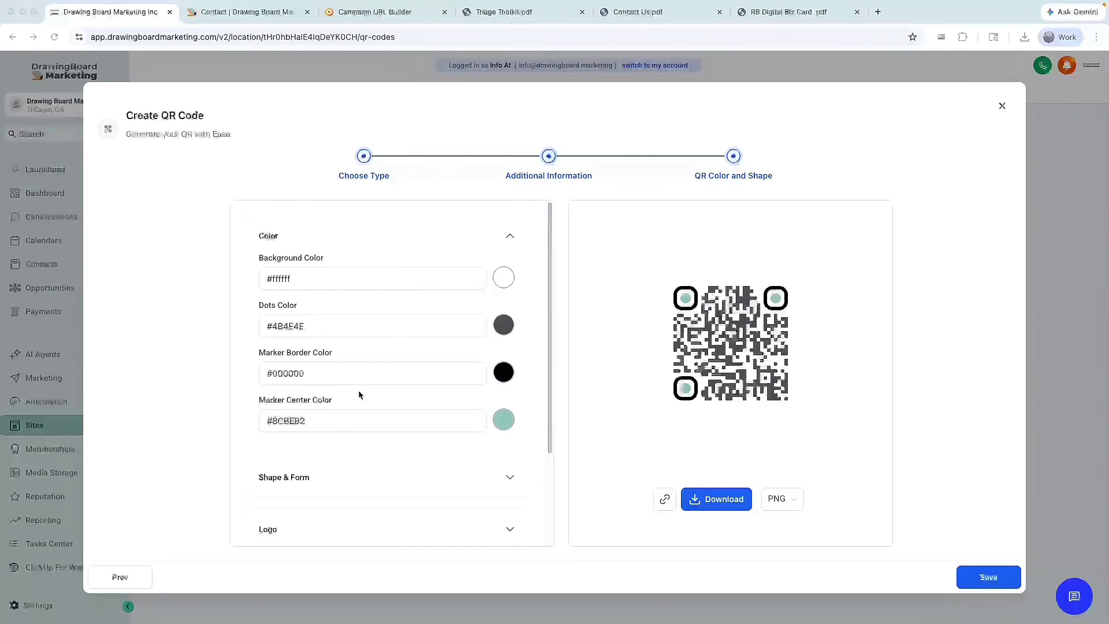
{"action": "left_click", "coordinate": [307, 376]}
{"action": "triple_click", "coordinate": [307, 376]}
{"action": "key", "text": "super+v"}
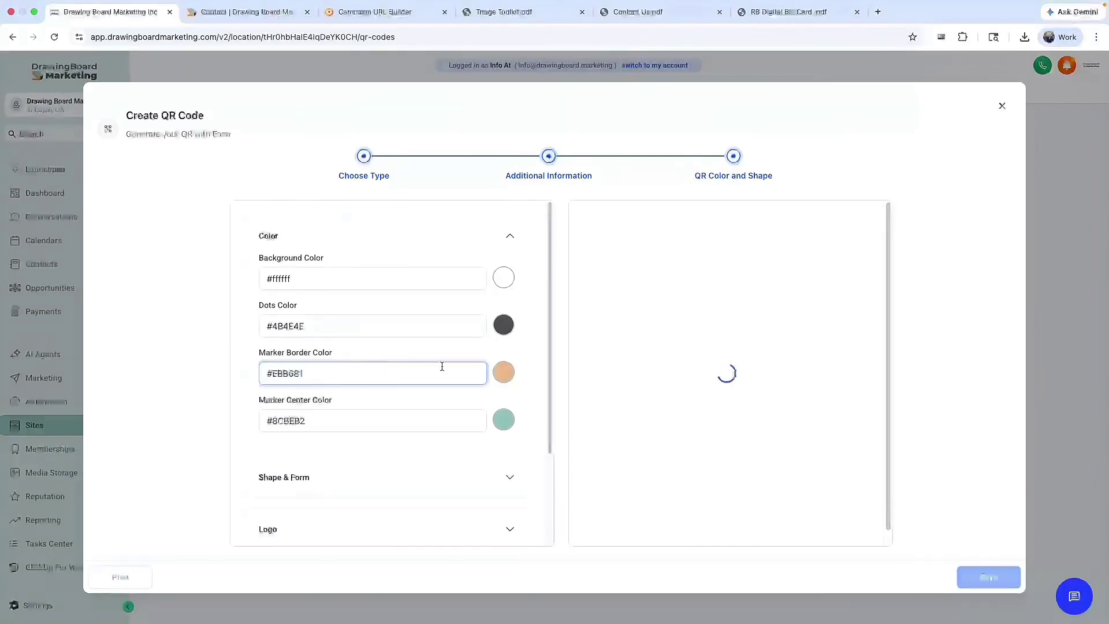
Step: Try the circular QR shape and the rounded connected dots, settling on the rounded-square shape with the original square dots
{"action": "scroll", "coordinate": [393, 349], "scroll_direction": "down", "scroll_amount": 3}
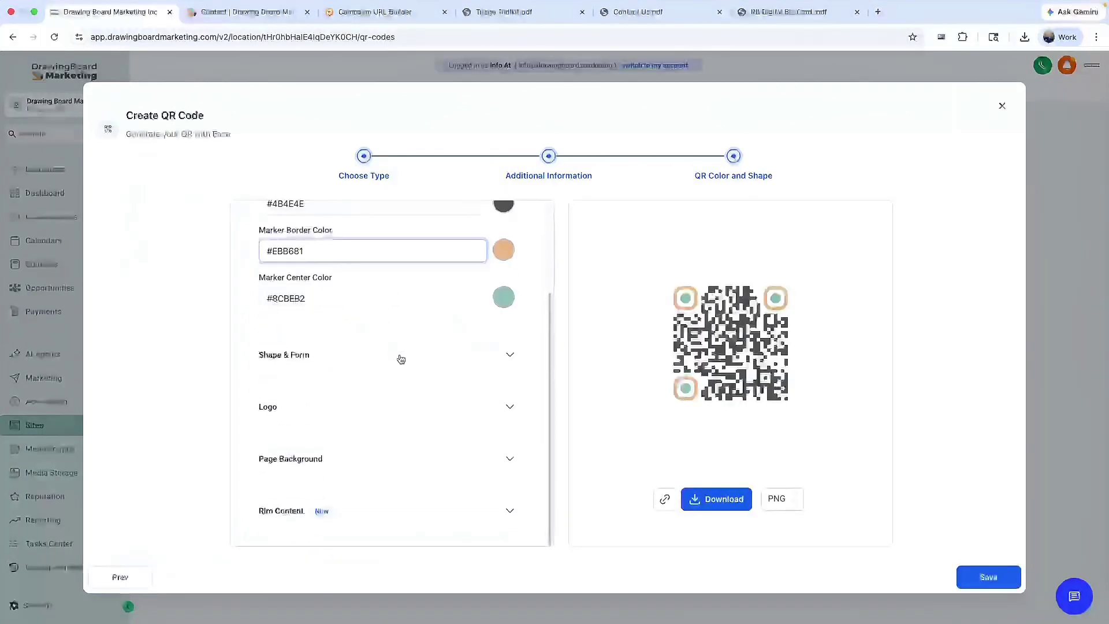
{"action": "left_click", "coordinate": [473, 362]}
{"action": "scroll", "coordinate": [407, 352], "scroll_direction": "down", "scroll_amount": 3}
{"action": "scroll", "coordinate": [421, 347], "scroll_direction": "up", "scroll_amount": 2}
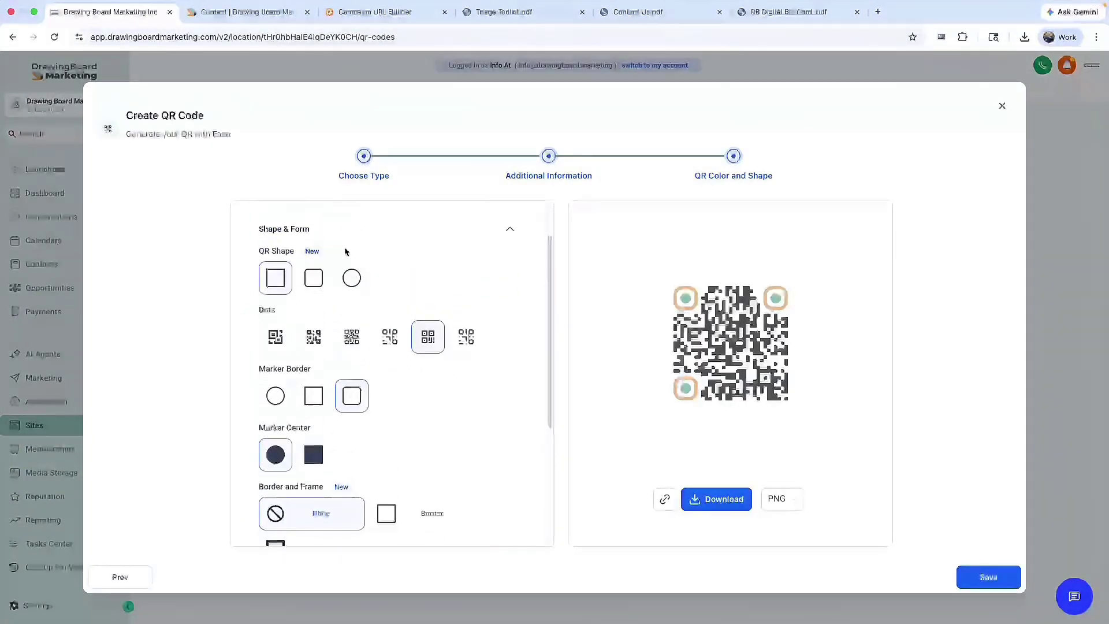
{"action": "left_click", "coordinate": [349, 277]}
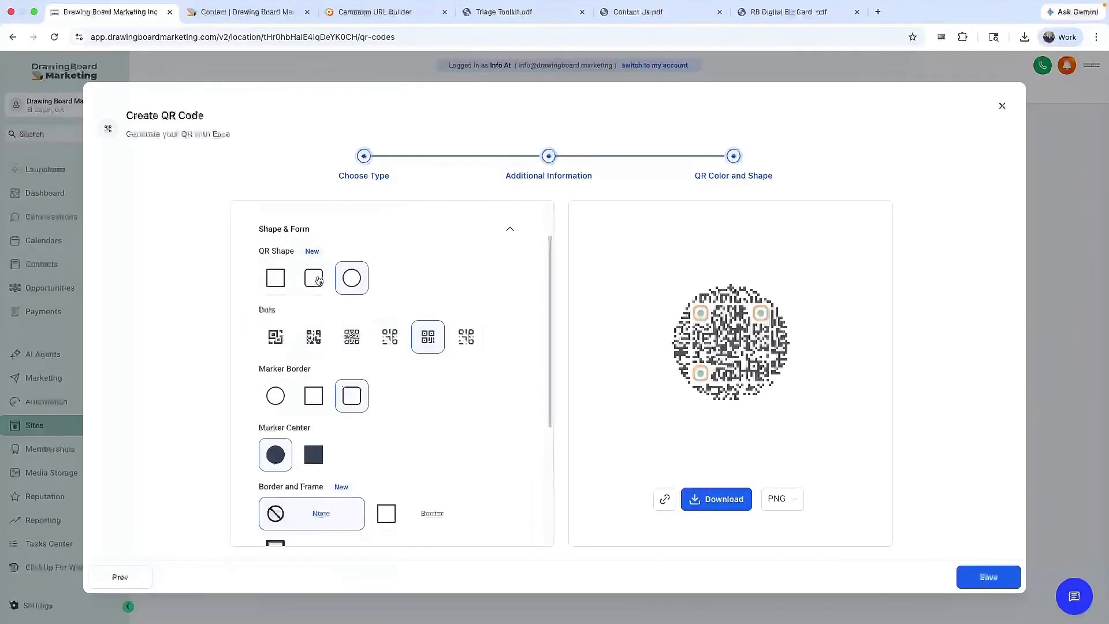
{"action": "left_click", "coordinate": [313, 278]}
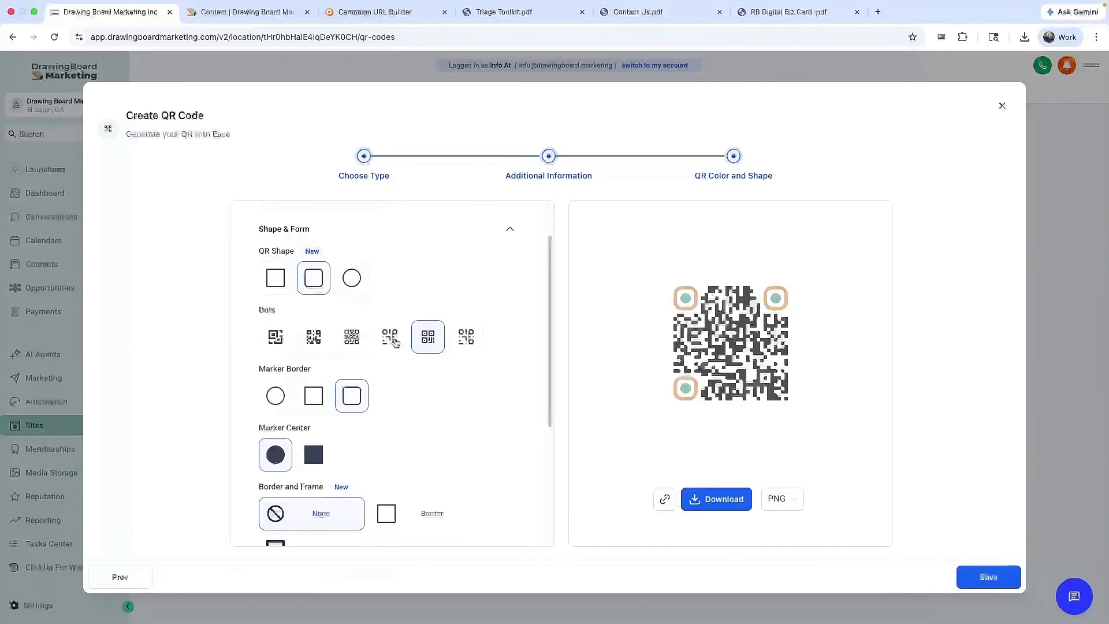
{"action": "left_click", "coordinate": [465, 346]}
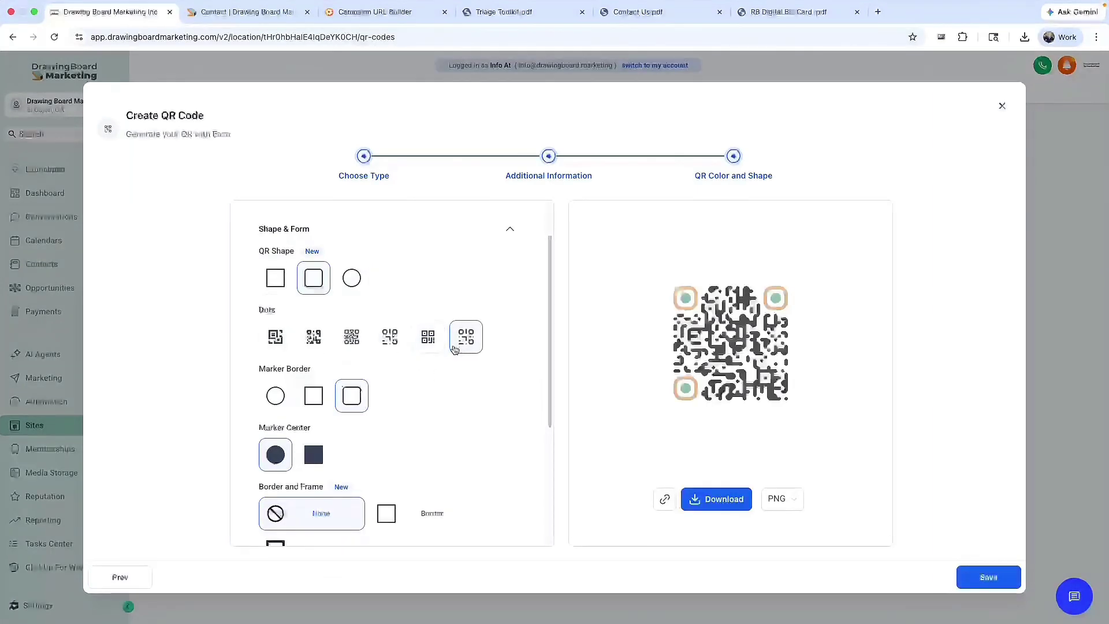
{"action": "left_click", "coordinate": [428, 335]}
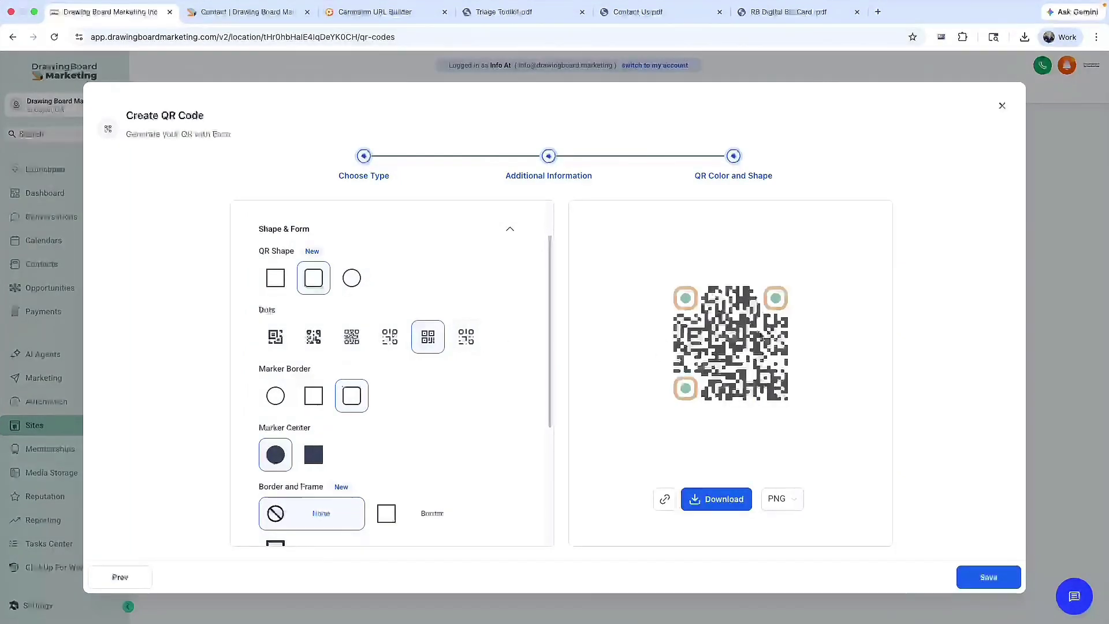
Step: Try three alternative dot styles on the rounded-square QR code
{"action": "left_click", "coordinate": [389, 337]}
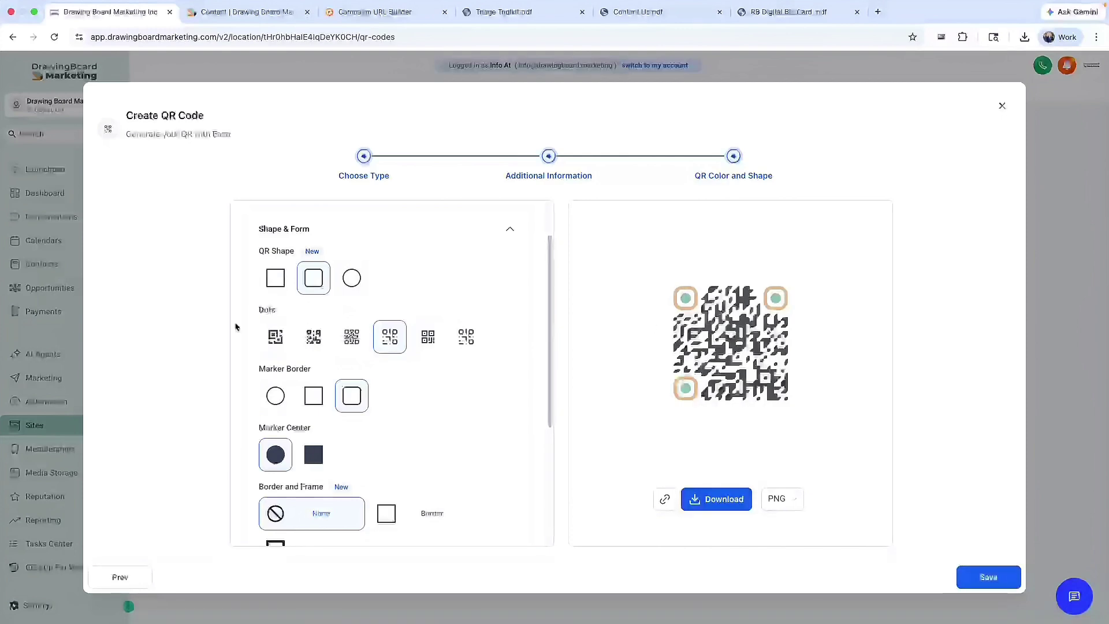
{"action": "left_click", "coordinate": [346, 340]}
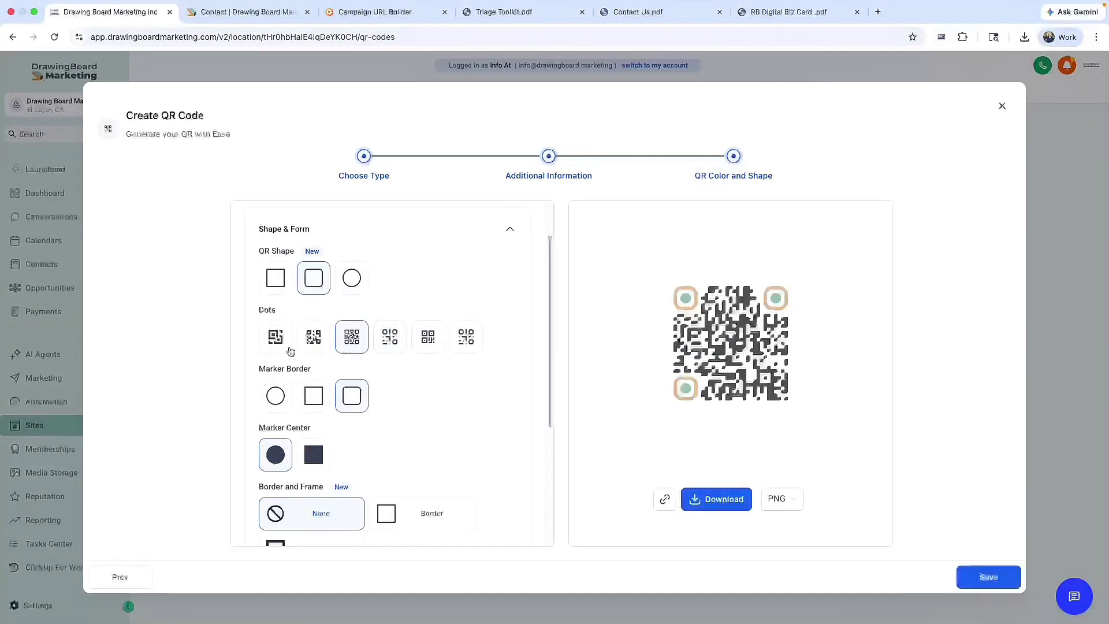
{"action": "left_click", "coordinate": [290, 351]}
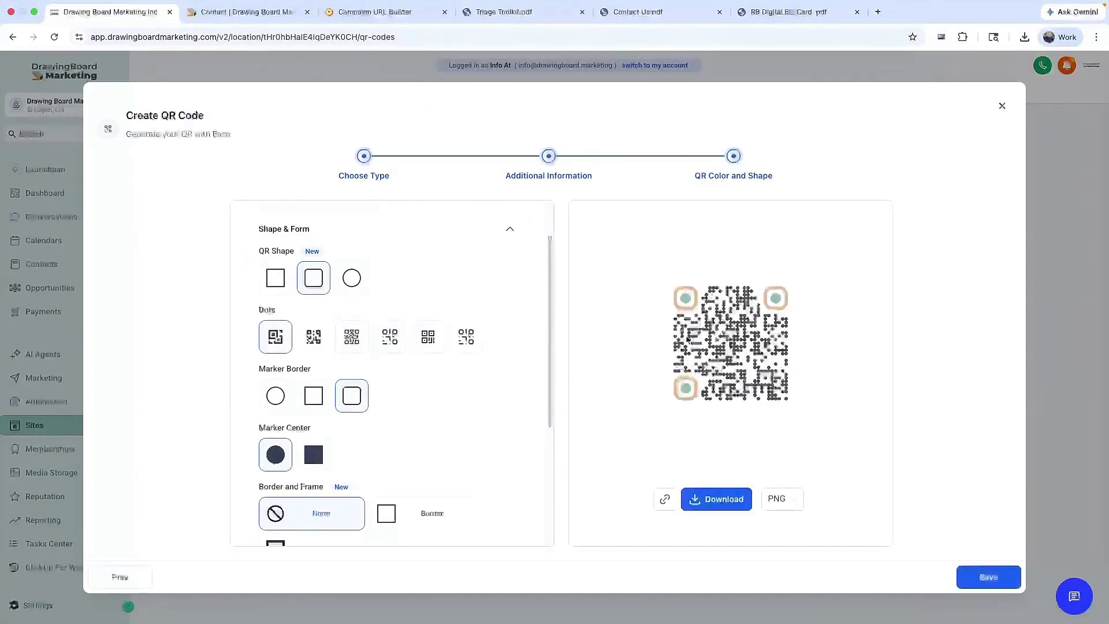
Step: Try the circular QR shape with a circular marker border, returning to the rounded-square shape, square dots and rounded marker border
{"action": "left_click", "coordinate": [354, 279]}
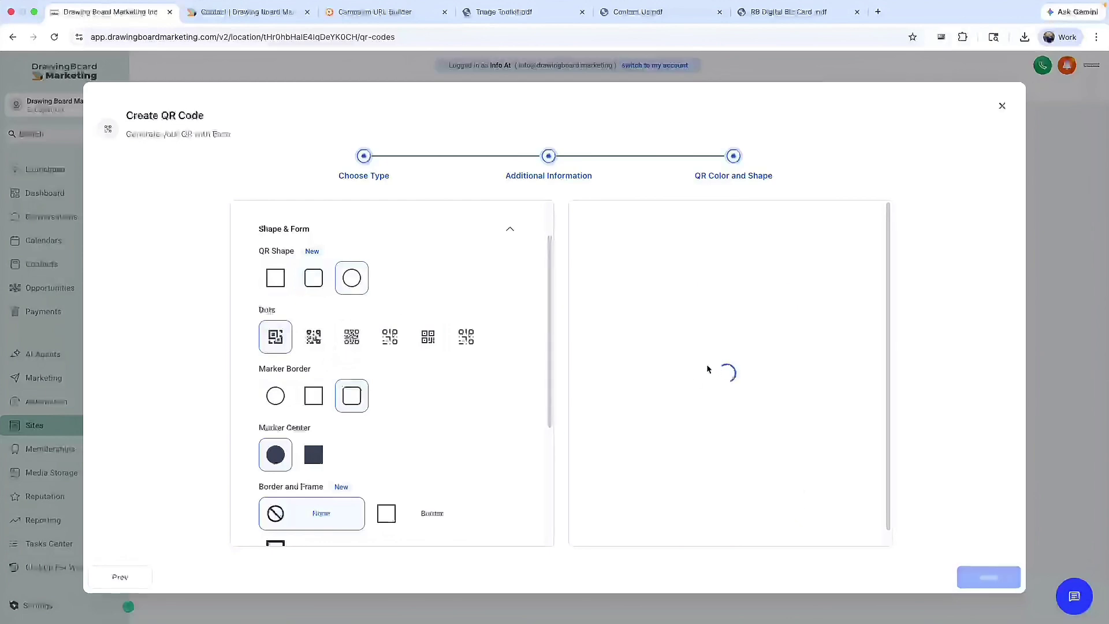
{"action": "scroll", "coordinate": [456, 335], "scroll_direction": "up", "scroll_amount": 2}
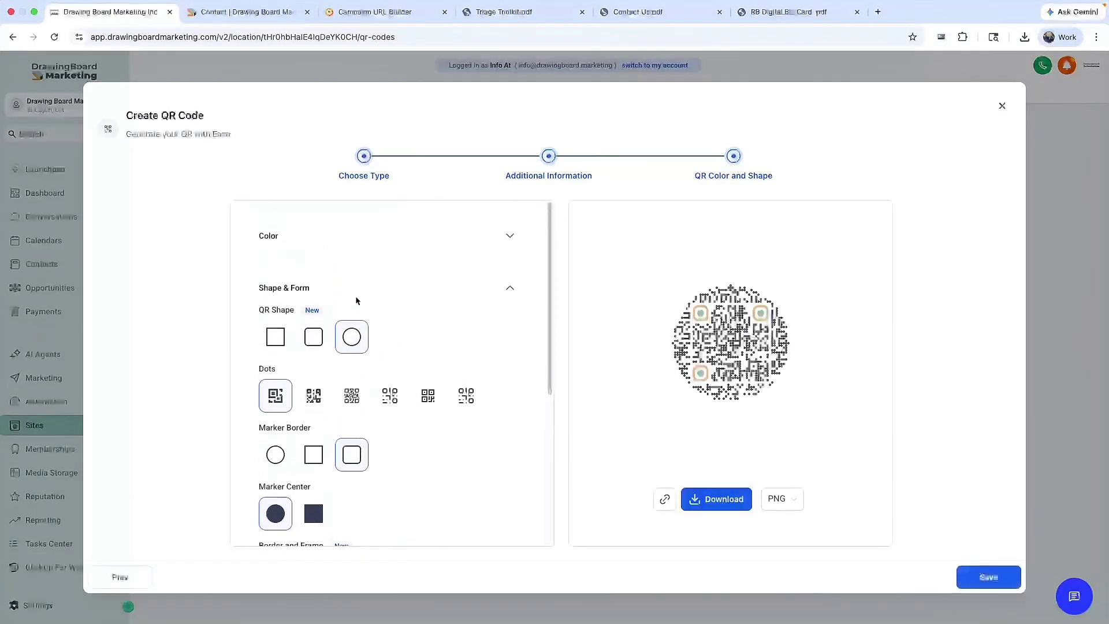
{"action": "scroll", "coordinate": [373, 378], "scroll_direction": "down", "scroll_amount": 1}
{"action": "left_click", "coordinate": [276, 430]}
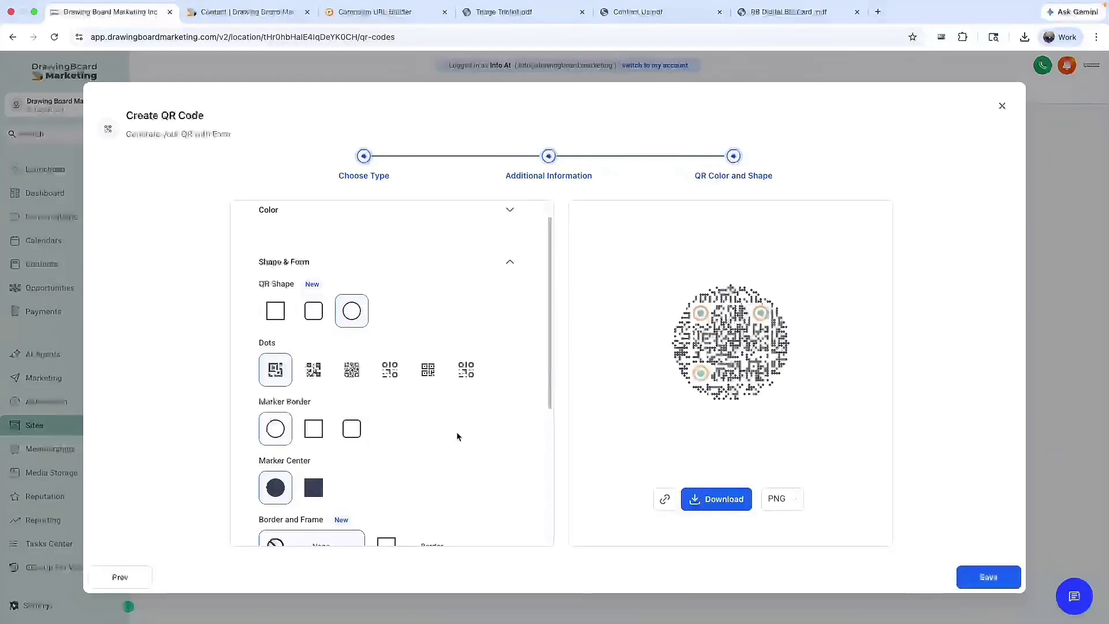
{"action": "left_click", "coordinate": [428, 370]}
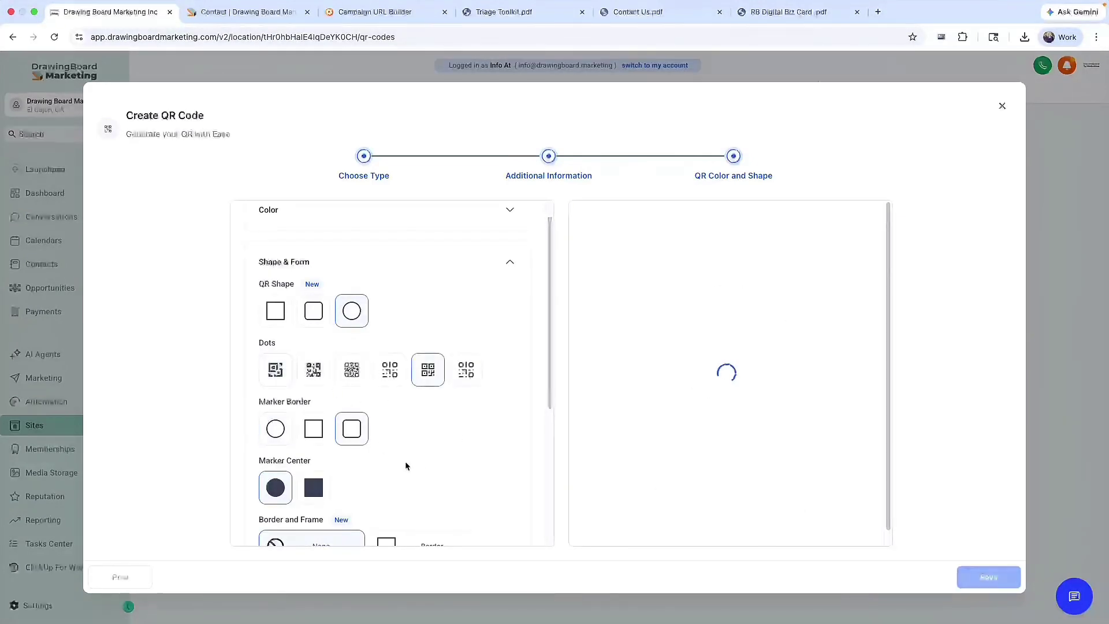
{"action": "scroll", "coordinate": [406, 466], "scroll_direction": "down", "scroll_amount": 5}
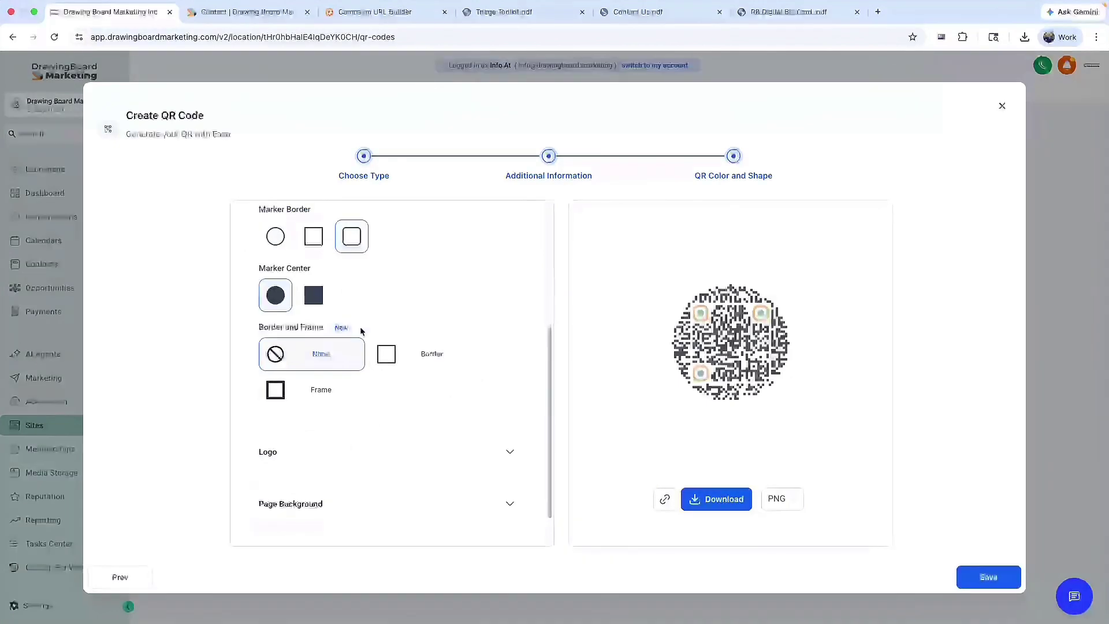
{"action": "scroll", "coordinate": [361, 331], "scroll_direction": "up", "scroll_amount": 3}
{"action": "left_click", "coordinate": [314, 294]}
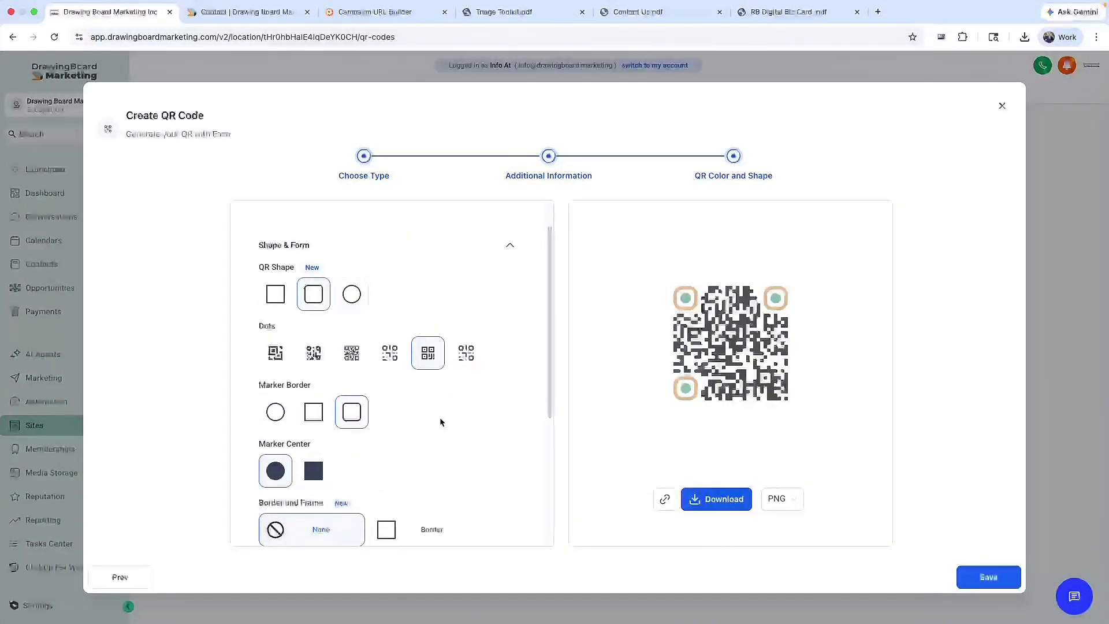
Step: Add a border around the QR code and set its color to #5E2605
{"action": "scroll", "coordinate": [436, 419], "scroll_direction": "down", "scroll_amount": 1}
{"action": "scroll", "coordinate": [434, 421], "scroll_direction": "down", "scroll_amount": 5}
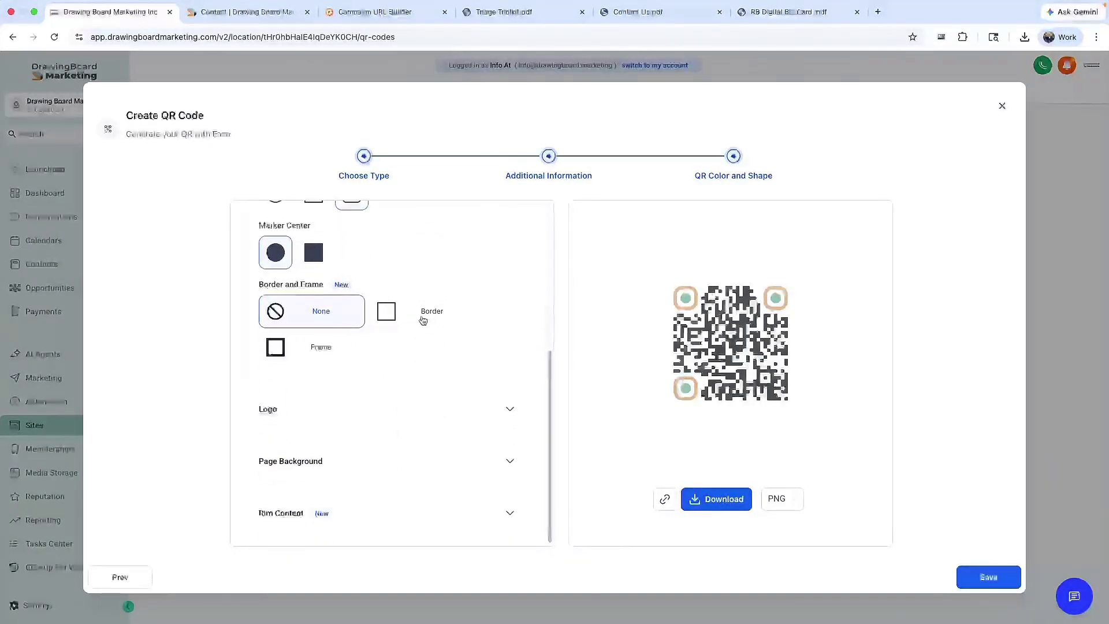
{"action": "left_click", "coordinate": [412, 316]}
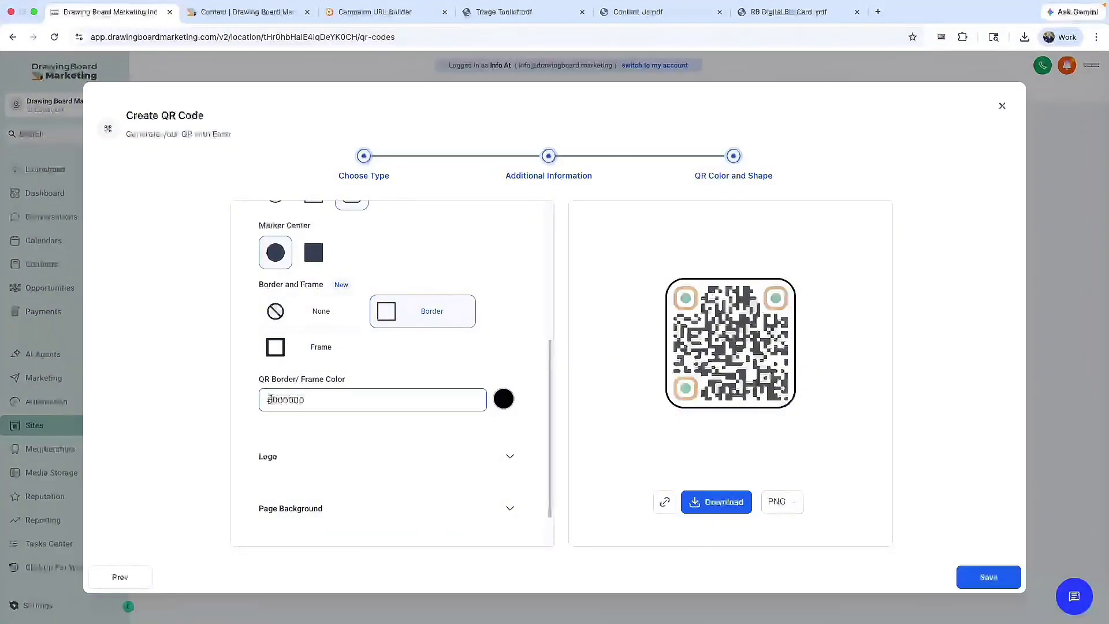
{"action": "left_click_drag", "start_coordinate": [270, 399], "coordinate": [349, 418]}
{"action": "key", "text": "alt+Tab"}
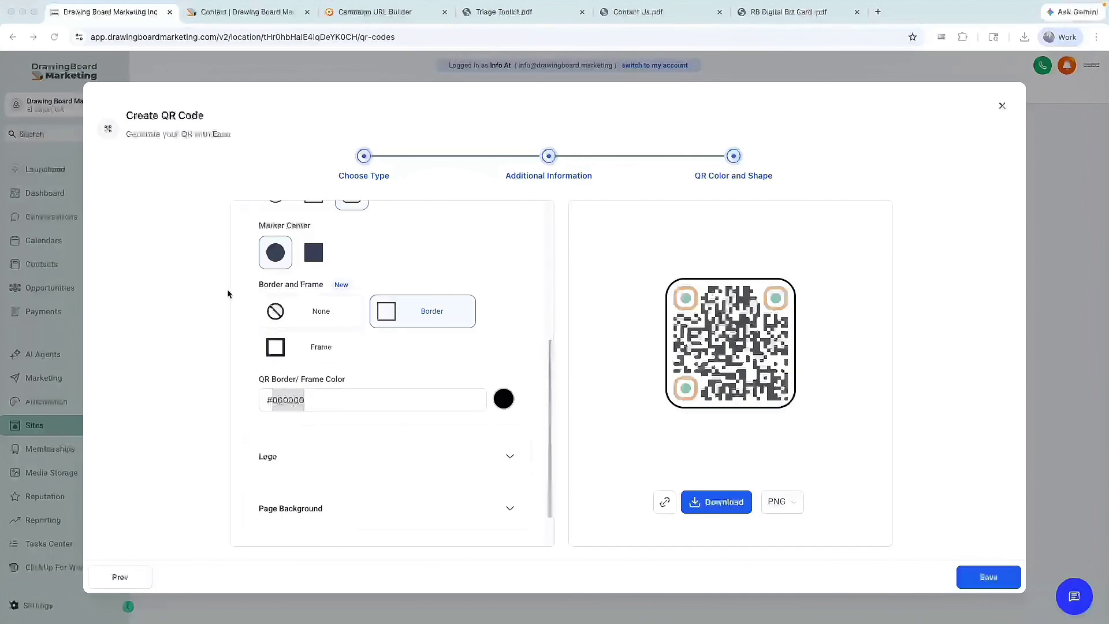
{"action": "left_click", "coordinate": [297, 402]}
{"action": "double_click", "coordinate": [298, 402]}
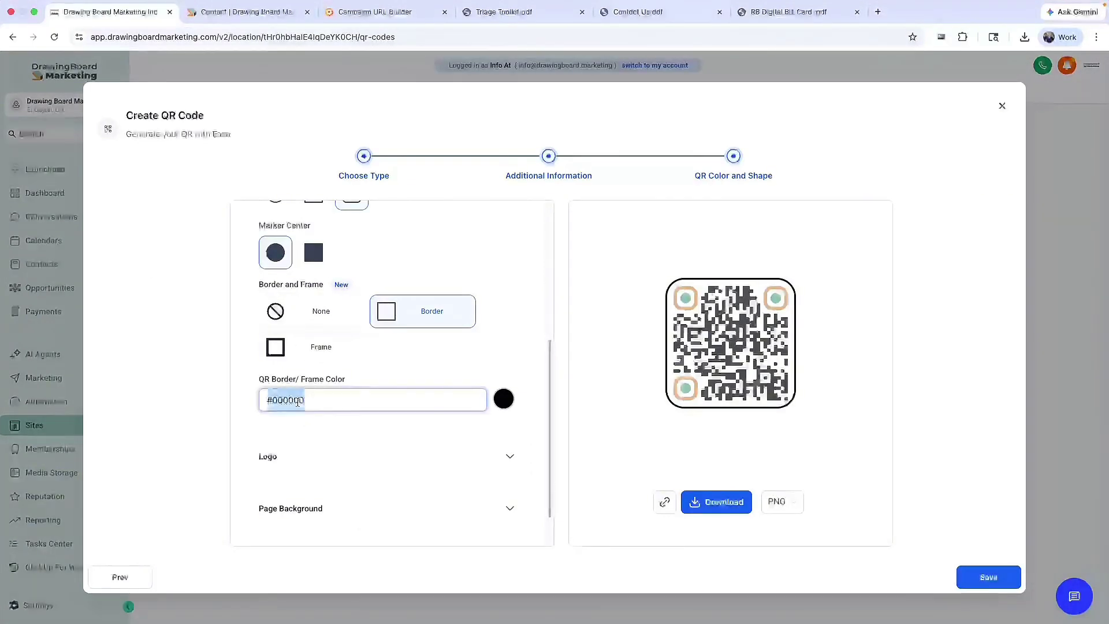
{"action": "type", "text": "5E2605"}
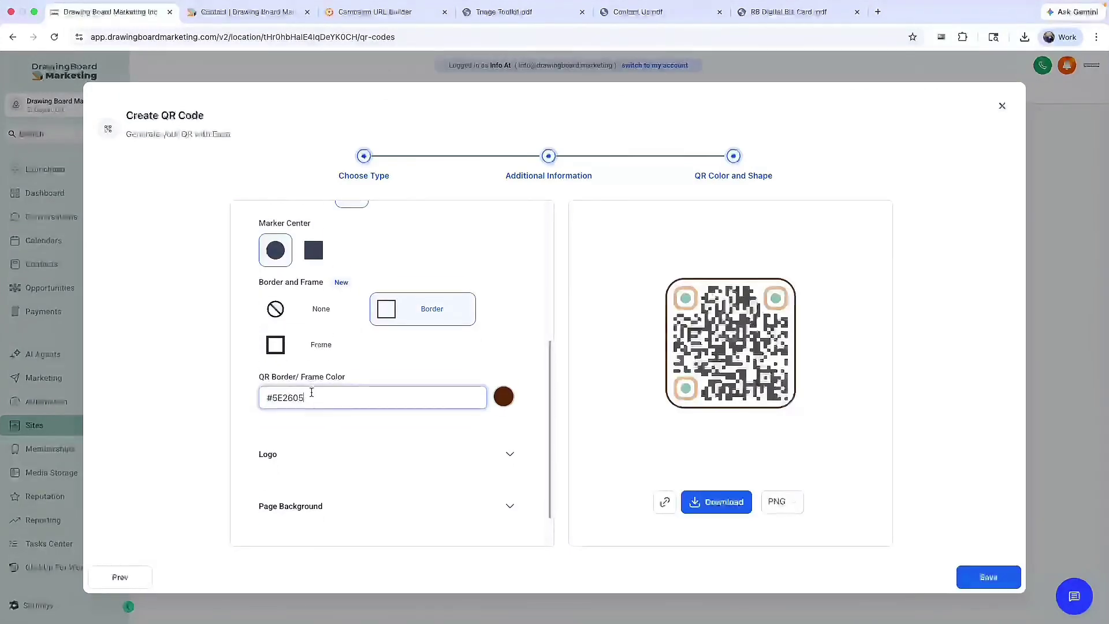
Step: Put a frame around the QR code and set the frame color to #8CBEB2
{"action": "scroll", "coordinate": [347, 408], "scroll_direction": "down", "scroll_amount": 2}
{"action": "left_click", "coordinate": [319, 307]}
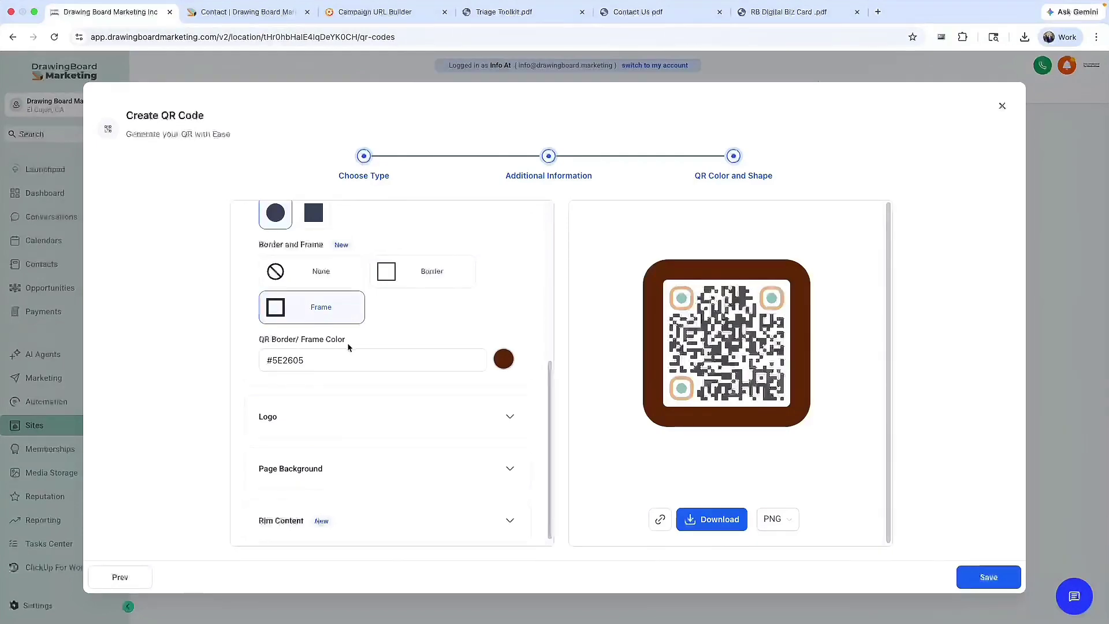
{"action": "scroll", "coordinate": [407, 398], "scroll_direction": "down", "scroll_amount": 1}
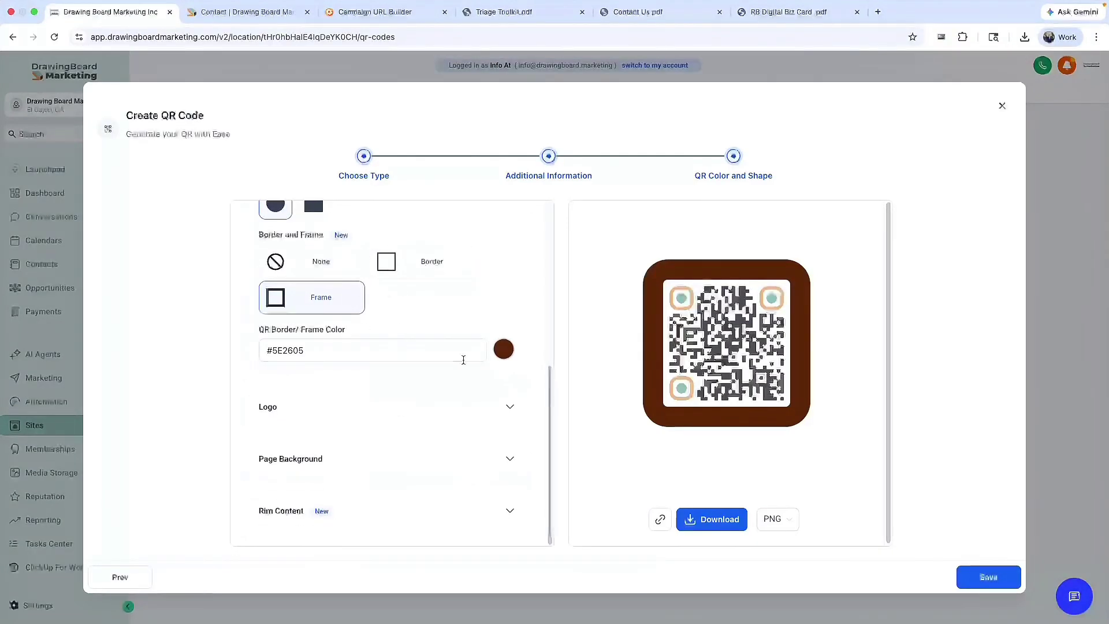
{"action": "left_click", "coordinate": [303, 349]}
{"action": "double_click", "coordinate": [273, 349]}
{"action": "scroll", "coordinate": [371, 366], "scroll_direction": "up", "scroll_amount": 8}
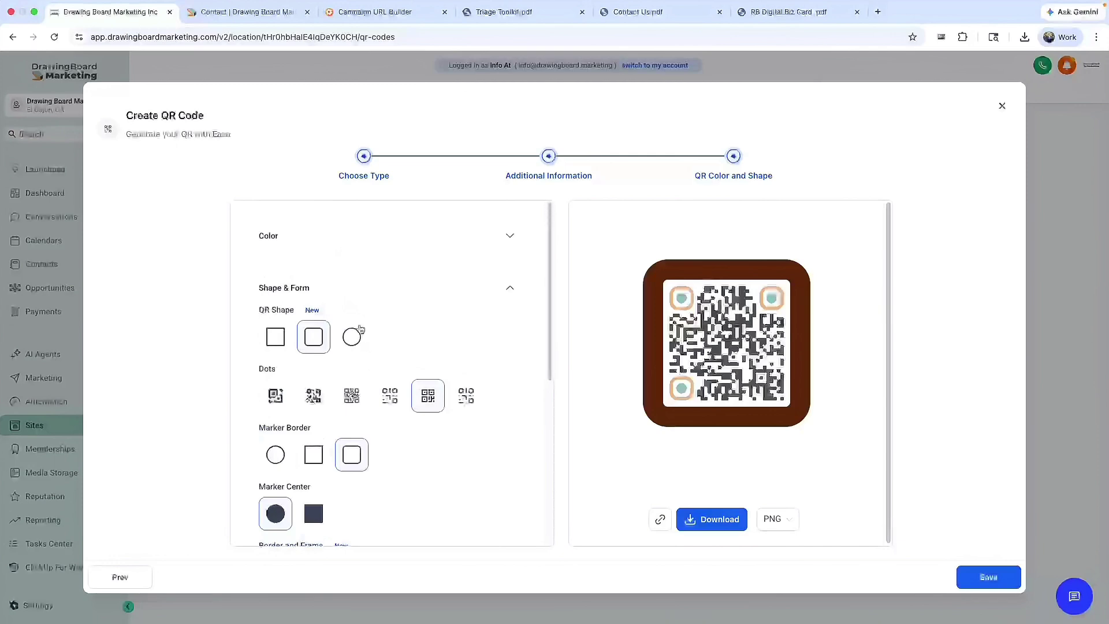
{"action": "scroll", "coordinate": [425, 425], "scroll_direction": "down", "scroll_amount": 8}
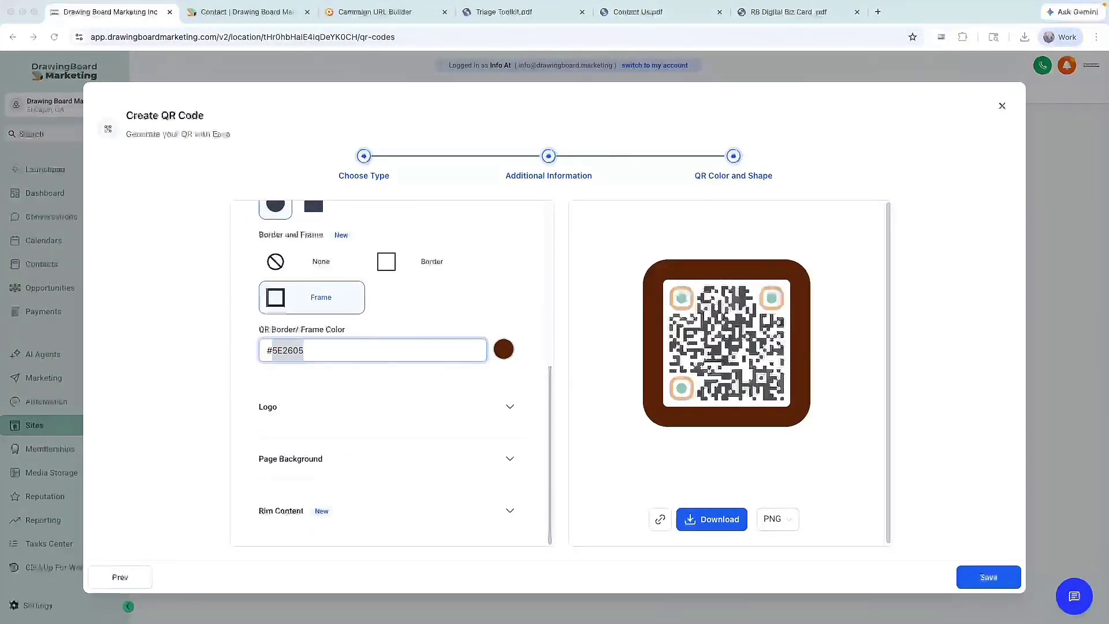
{"action": "key", "text": "super+Tab"}
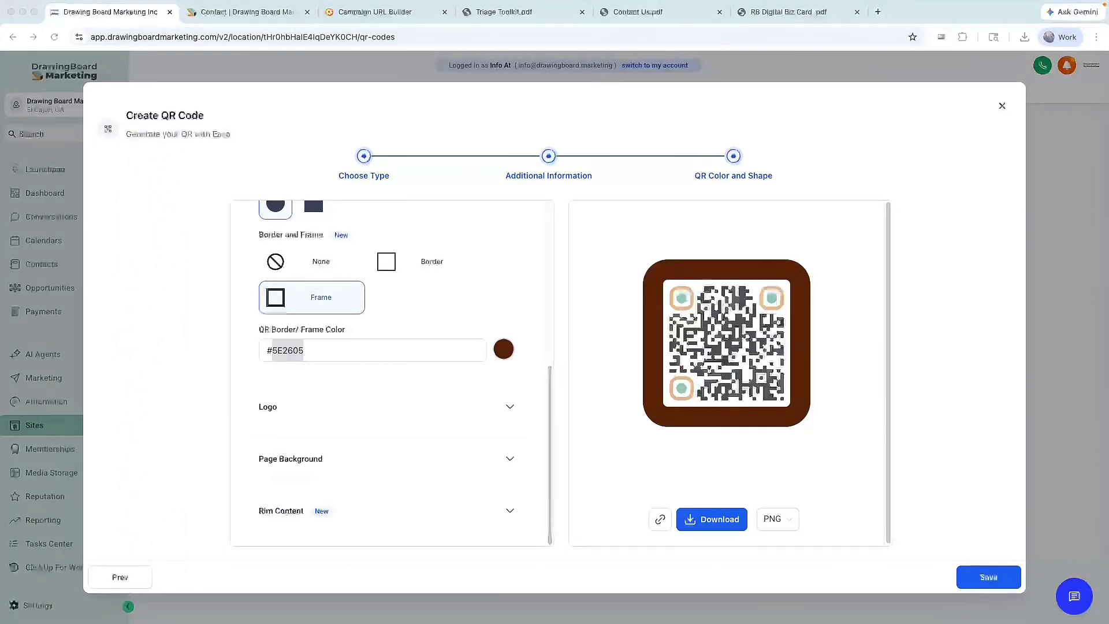
{"action": "left_click", "coordinate": [294, 352]}
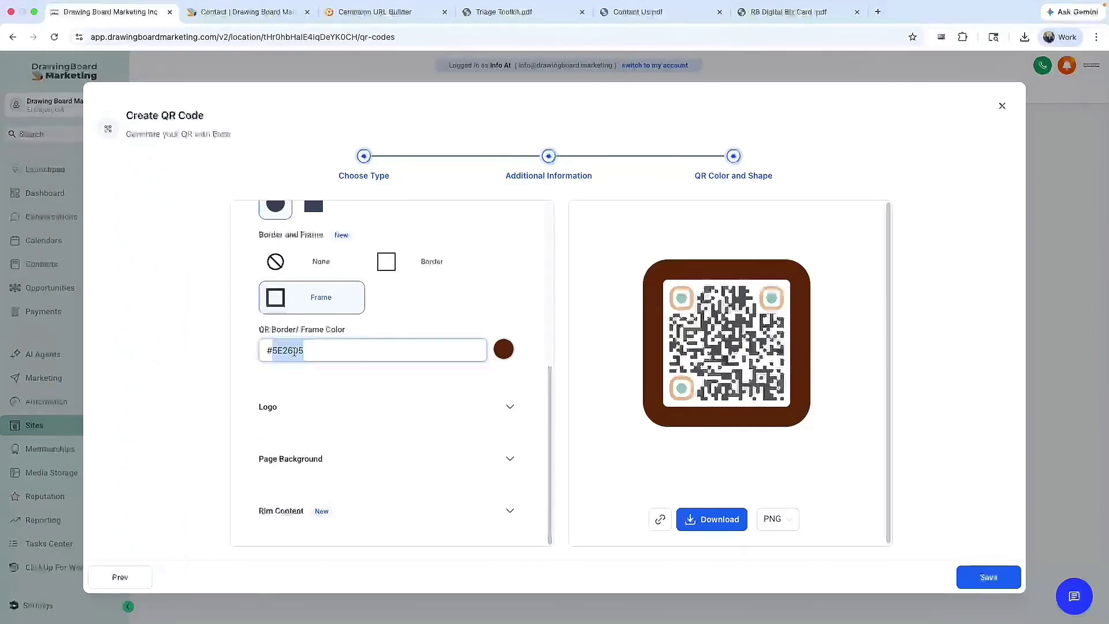
{"action": "type", "text": "#8CBEB2"}
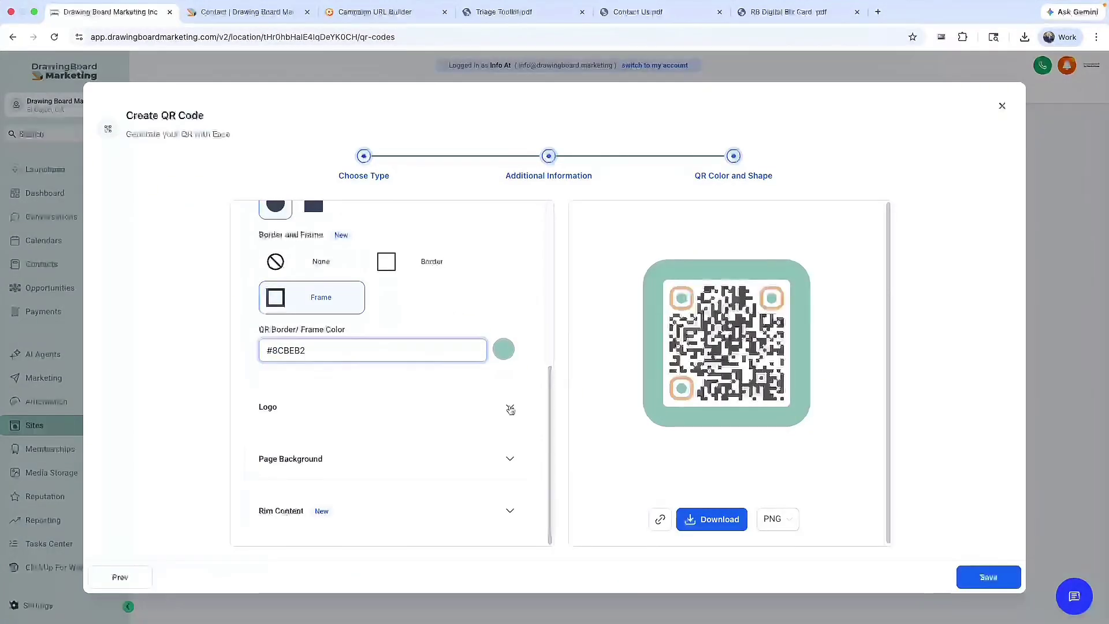
Step: Insert dbm-icon-lg-DBM-300dpi.jpg from the media storage as the logo of the QR code
{"action": "left_click", "coordinate": [511, 408]}
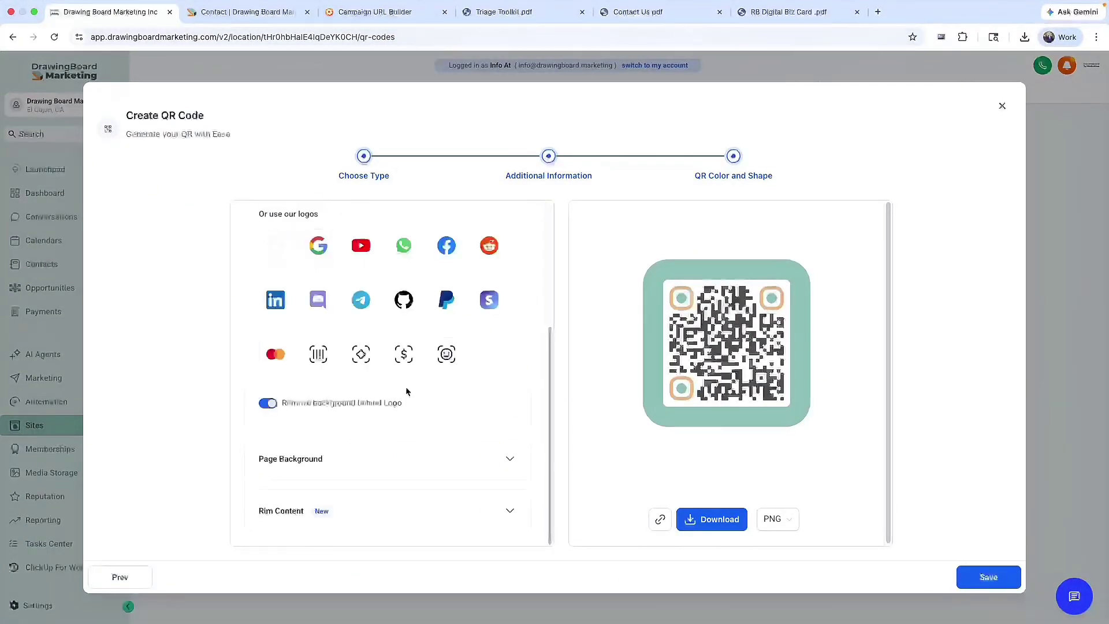
{"action": "scroll", "coordinate": [346, 404], "scroll_direction": "up", "scroll_amount": 5}
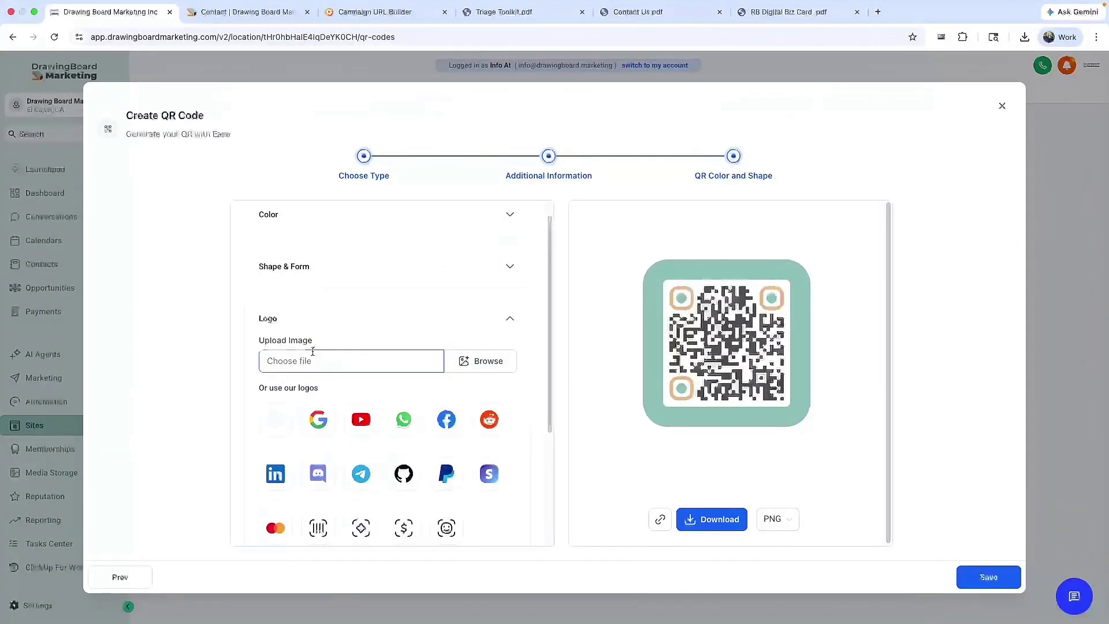
{"action": "left_click", "coordinate": [479, 360]}
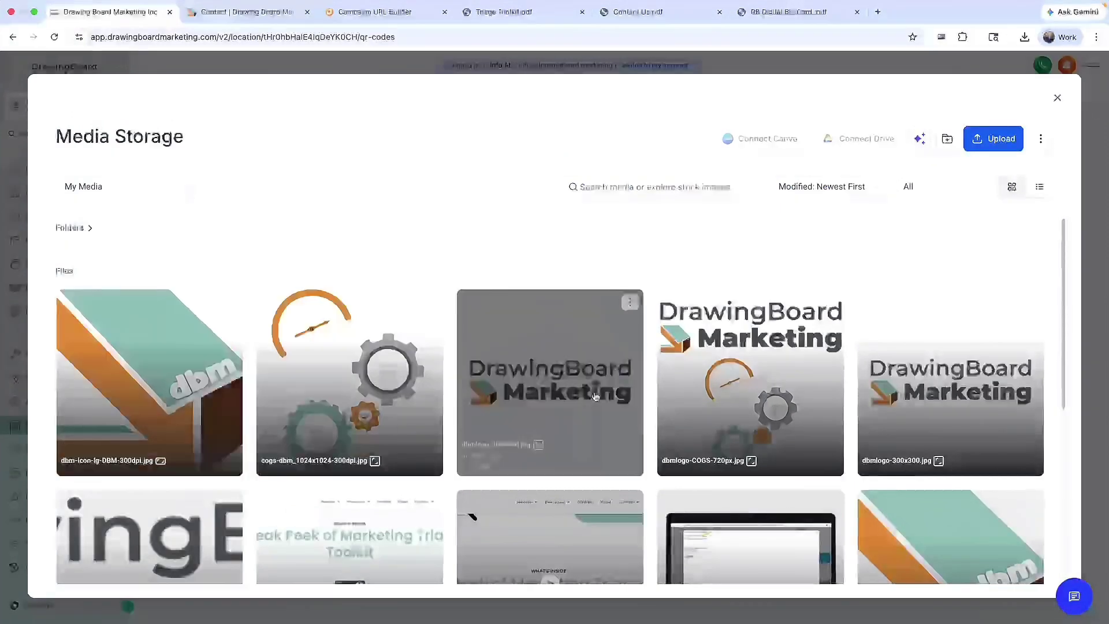
{"action": "left_click", "coordinate": [148, 347]}
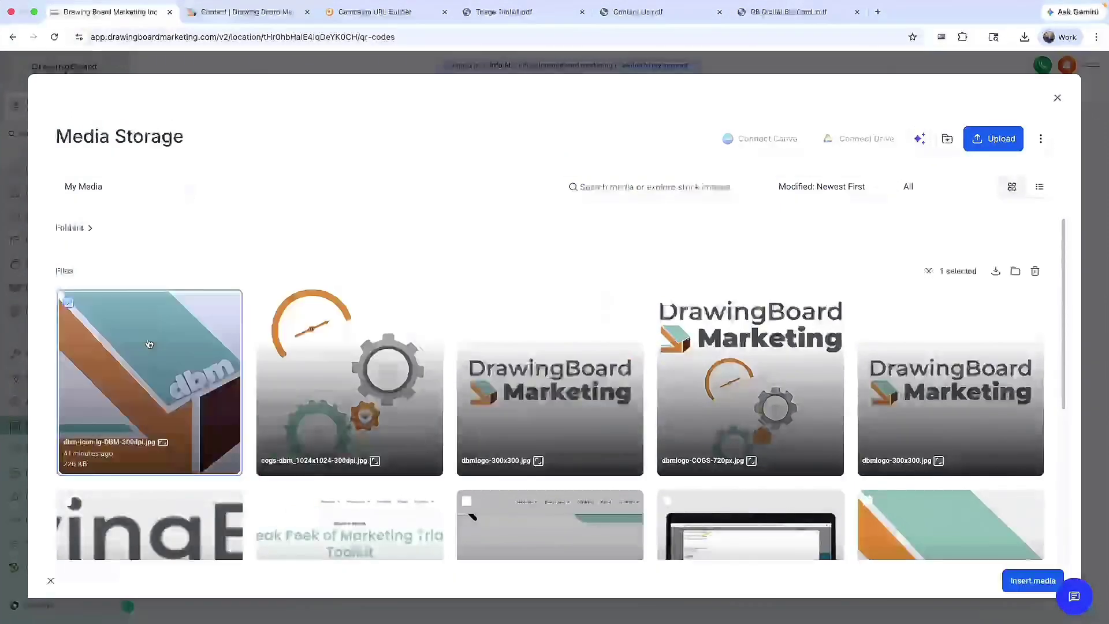
{"action": "left_click", "coordinate": [1018, 584]}
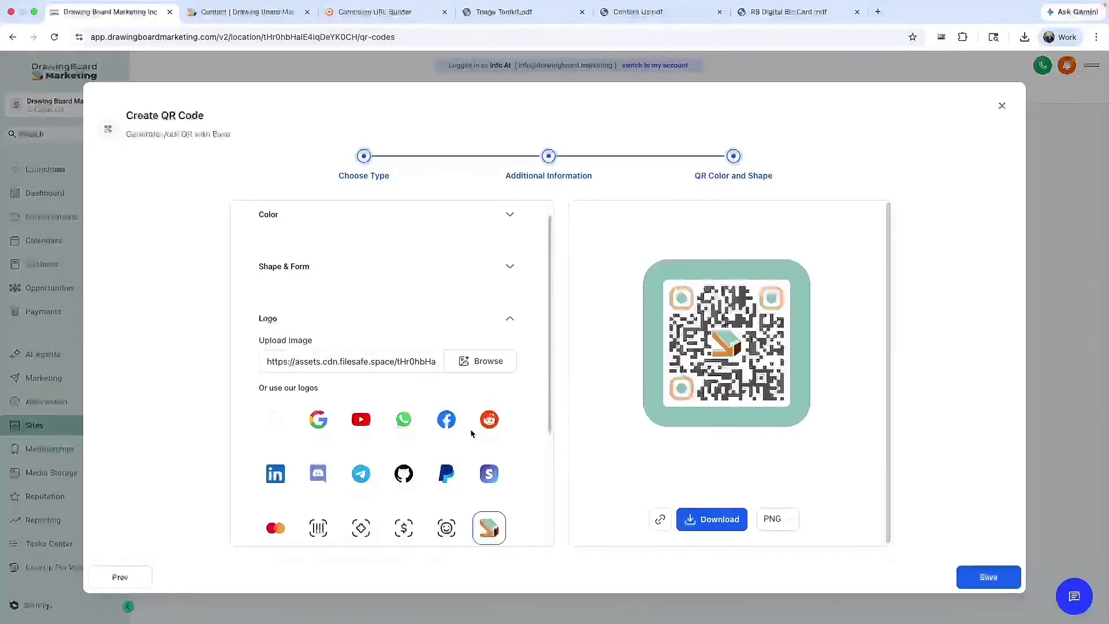
{"action": "scroll", "coordinate": [459, 439], "scroll_direction": "down", "scroll_amount": 3}
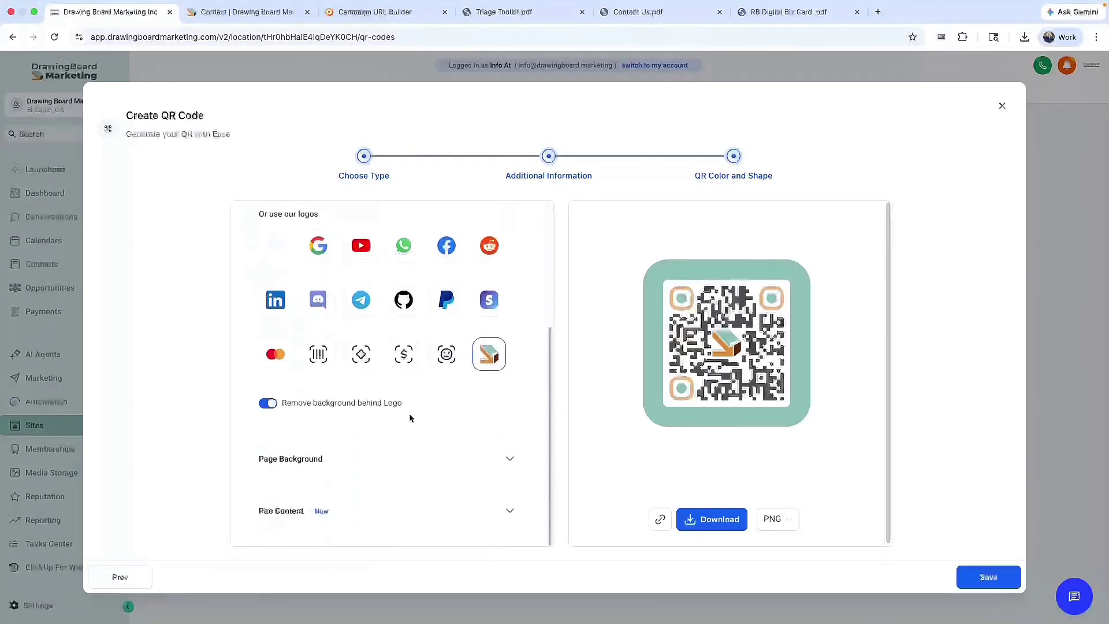
Step: Set the QR code's rim header text to "Book a Free" and its footer text to "Consultation"
{"action": "left_click", "coordinate": [511, 461]}
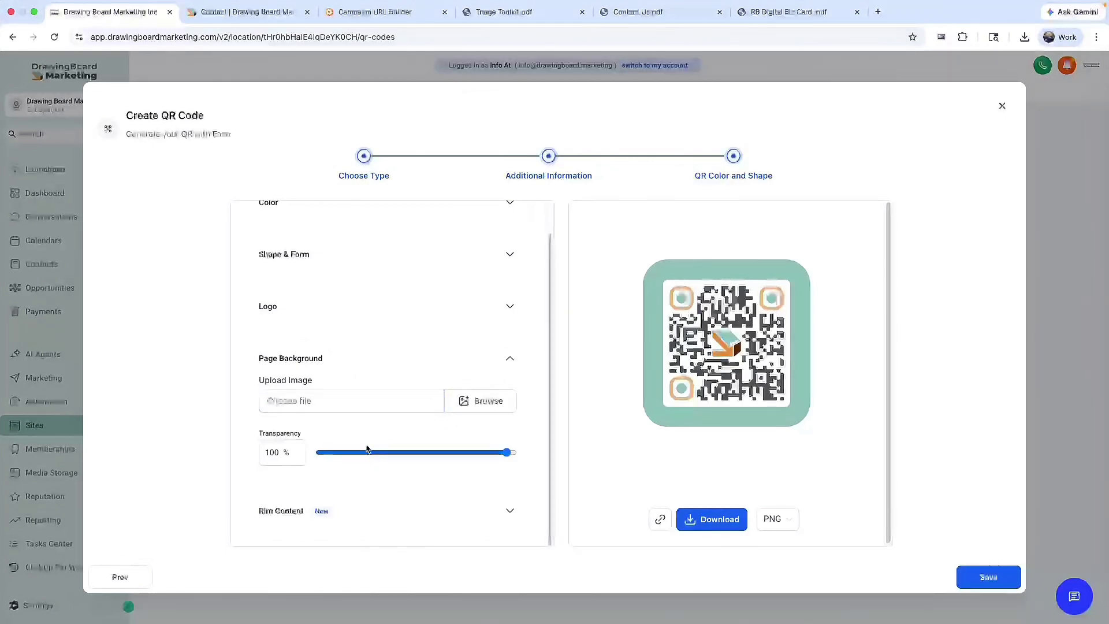
{"action": "left_click", "coordinate": [491, 510]}
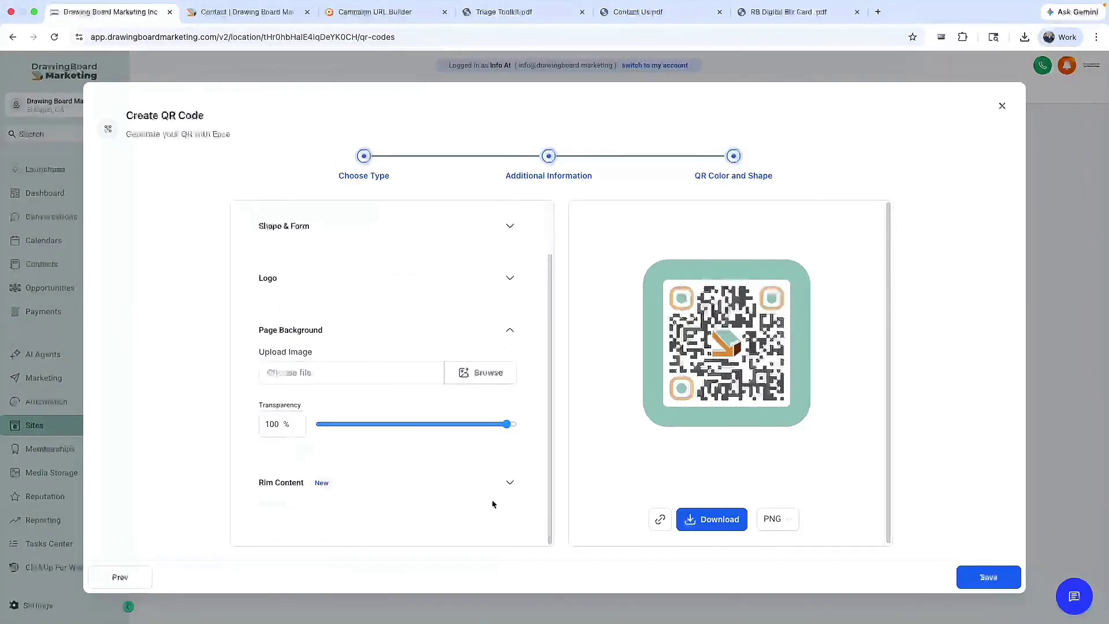
{"action": "left_click", "coordinate": [305, 371]}
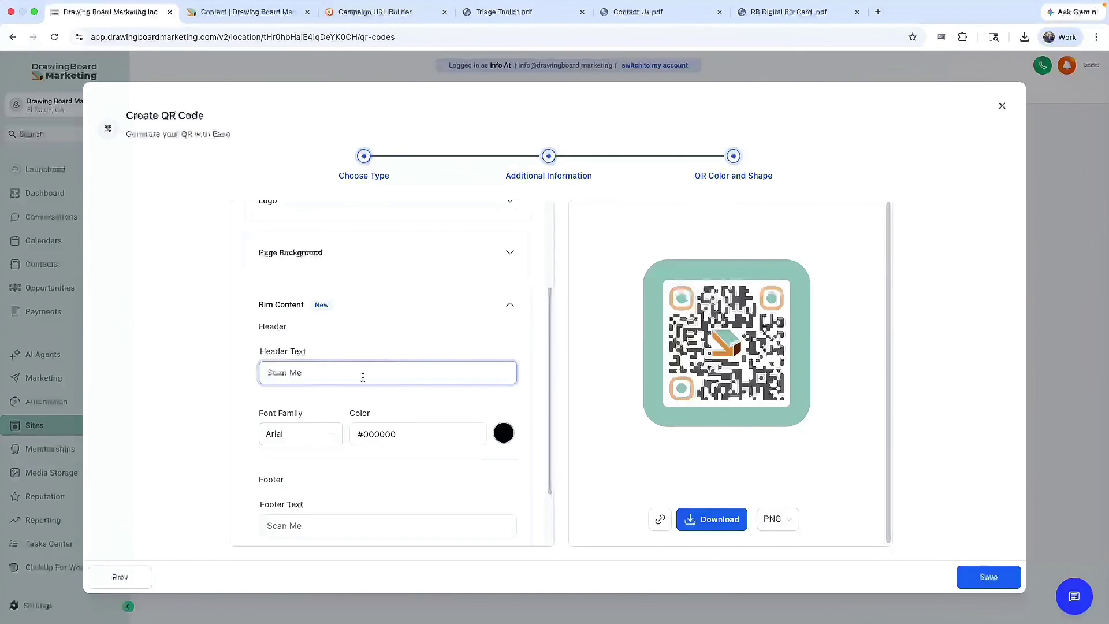
{"action": "type", "text": "ook a Free"}
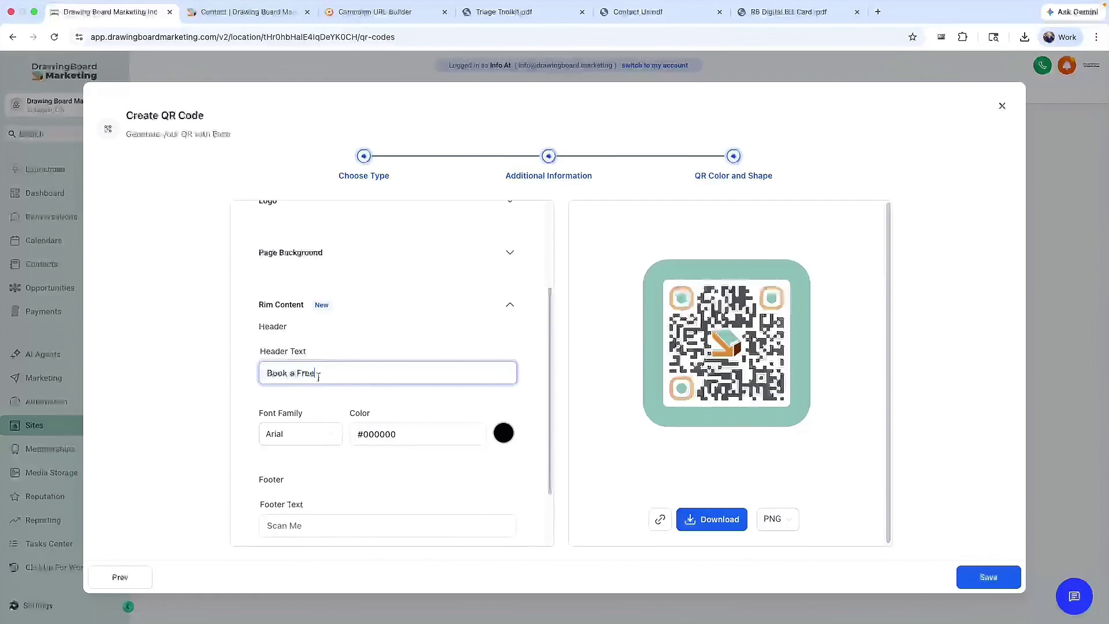
{"action": "left_click", "coordinate": [339, 524]}
{"action": "type", "text": "C"}
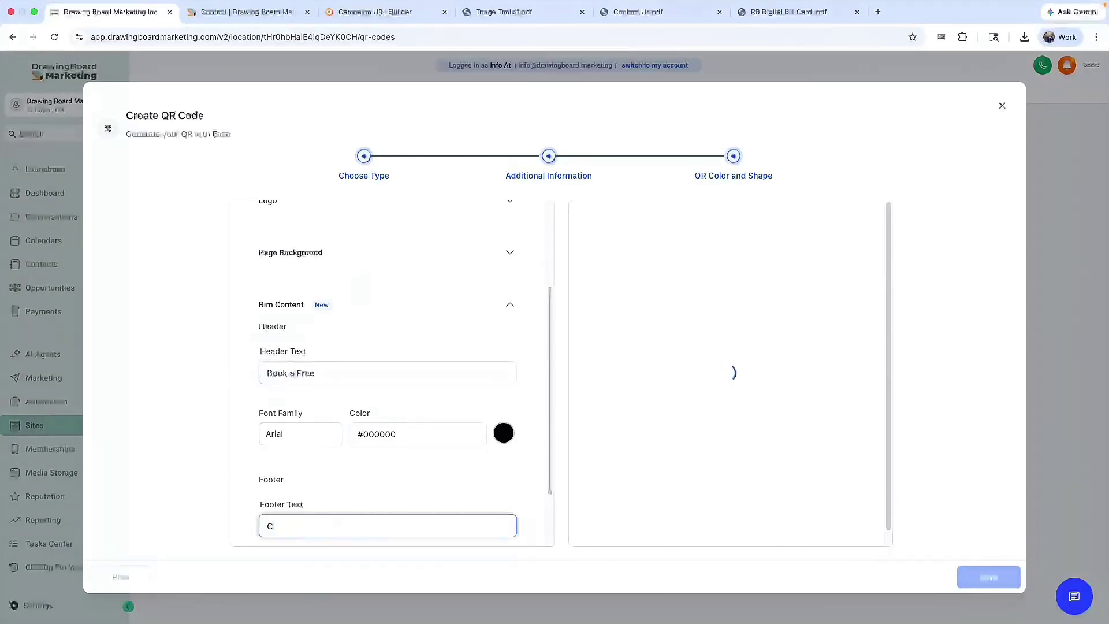
{"action": "type", "text": "onsultati"}
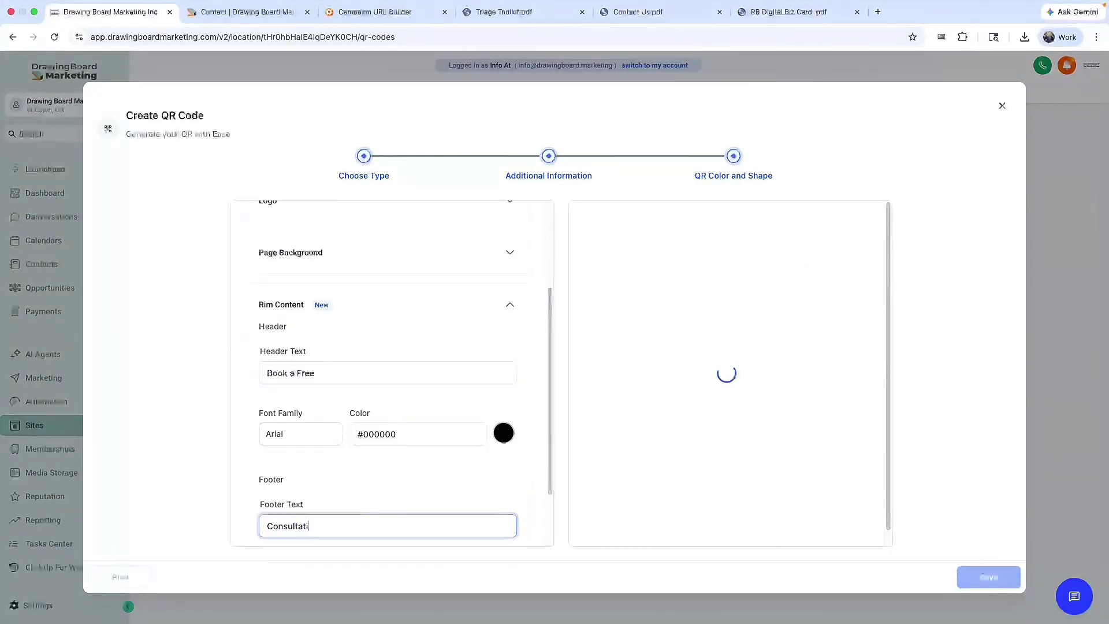
{"action": "type", "text": "on"}
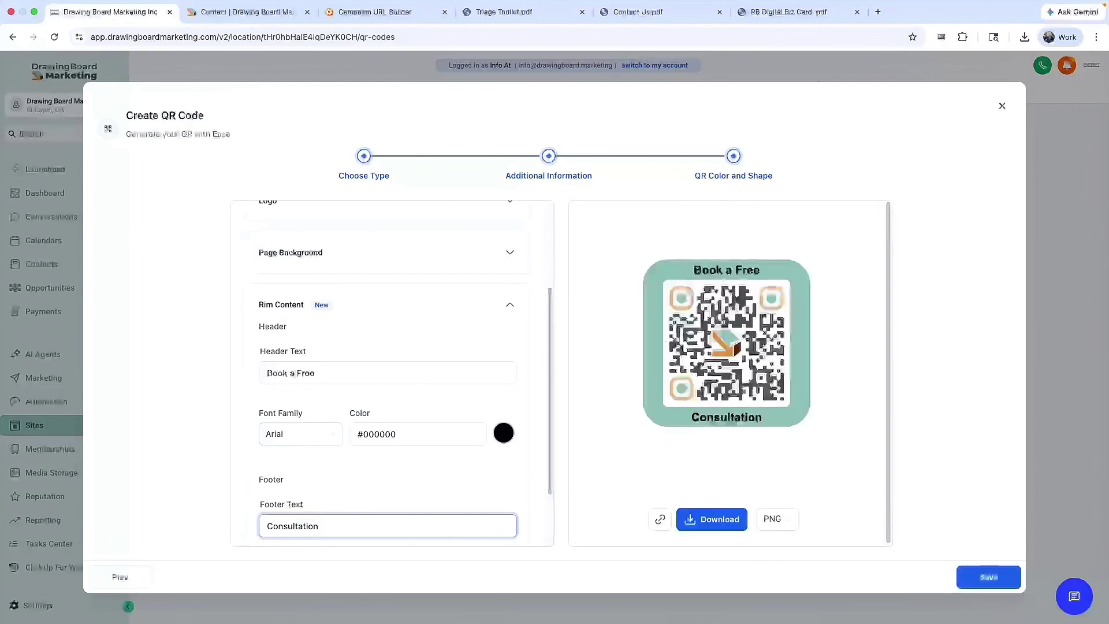
{"action": "scroll", "coordinate": [369, 462], "scroll_direction": "down", "scroll_amount": 2}
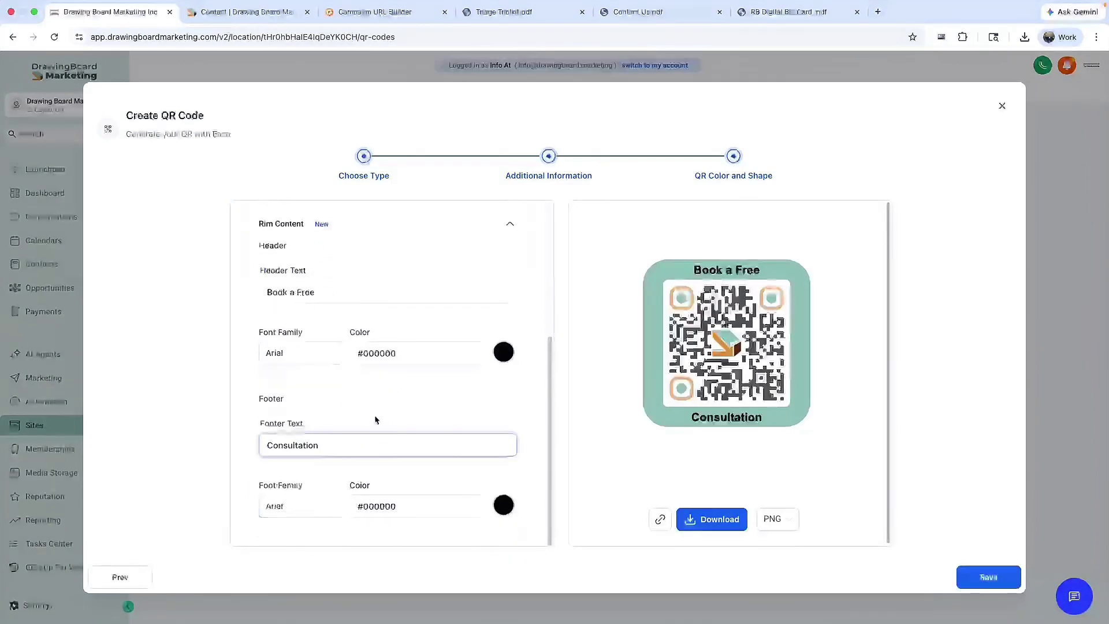
Step: Set the text color of both the rim header and the rim footer to #ffffff
{"action": "double_click", "coordinate": [403, 362]}
{"action": "type", "text": "ffffff"}
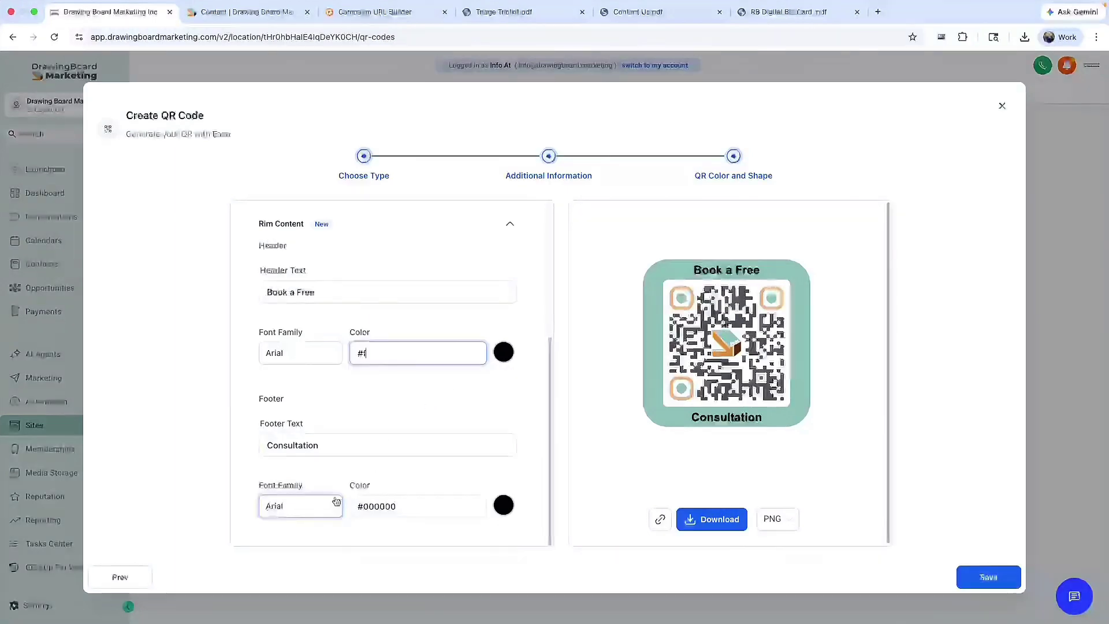
{"action": "triple_click", "coordinate": [397, 353]}
{"action": "key", "text": "ctrl+c"}
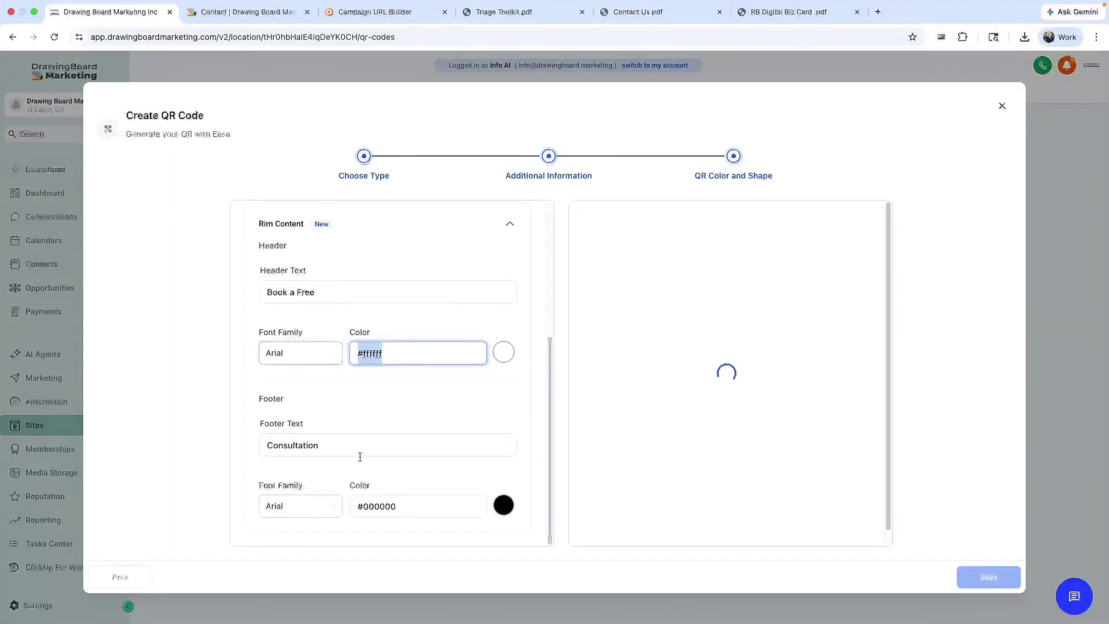
{"action": "triple_click", "coordinate": [384, 507]}
{"action": "key", "text": "ctrl+v"}
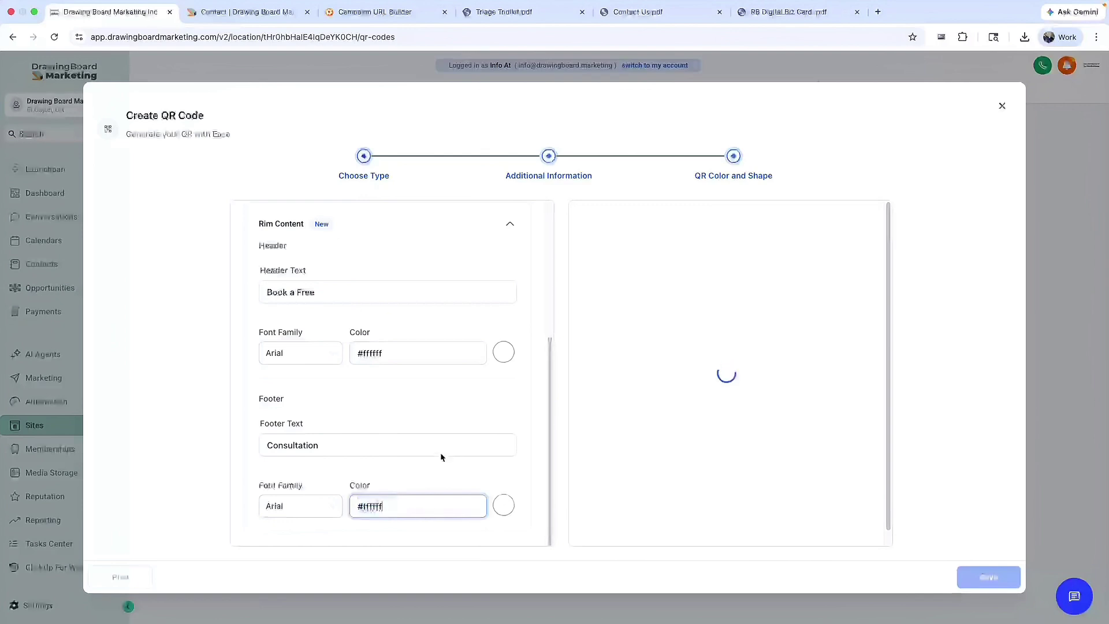
Step: Choose Arial as the font family of the rim header text and save the QR code
{"action": "left_click", "coordinate": [295, 354]}
{"action": "left_click", "coordinate": [274, 379]}
{"action": "left_click", "coordinate": [462, 505]}
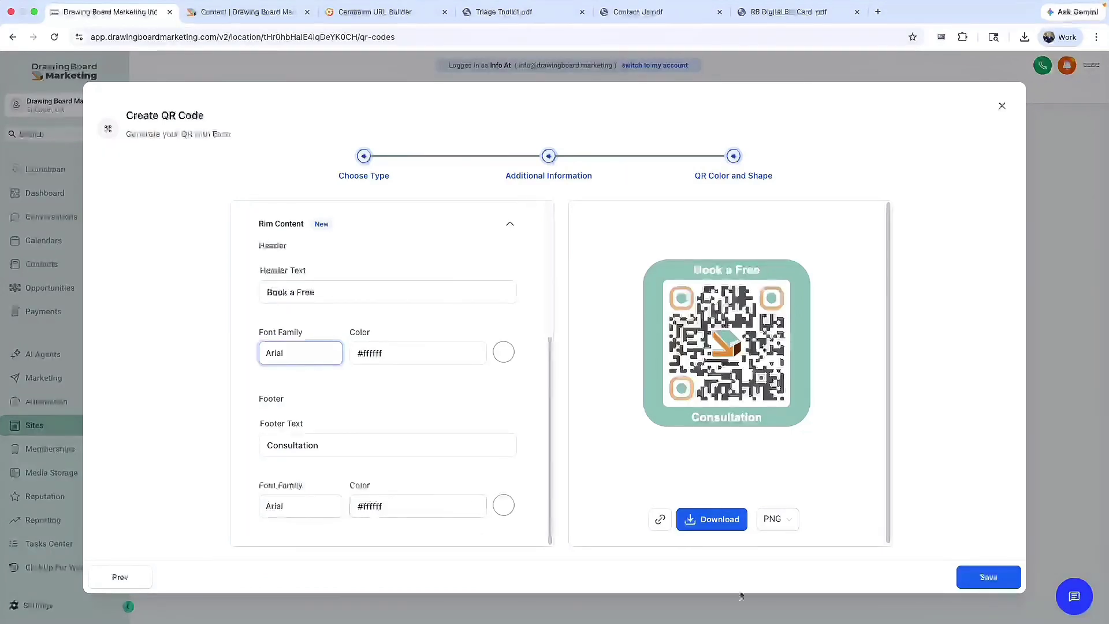
{"action": "left_click", "coordinate": [975, 577]}
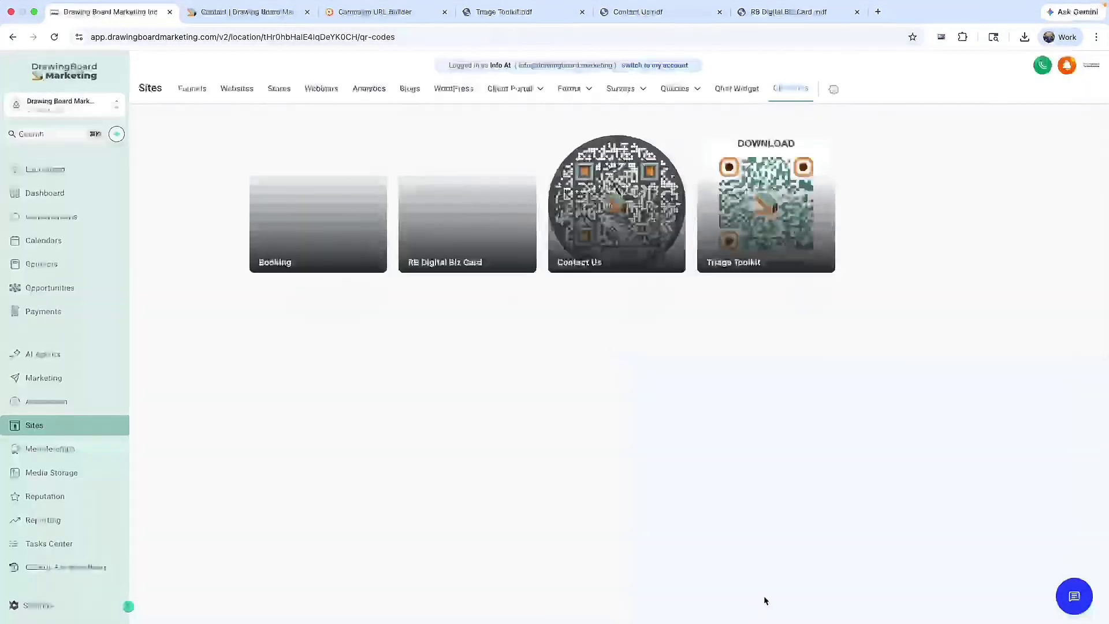
Step: Download the Booking QR code as a PDF
{"action": "left_click", "coordinate": [371, 239]}
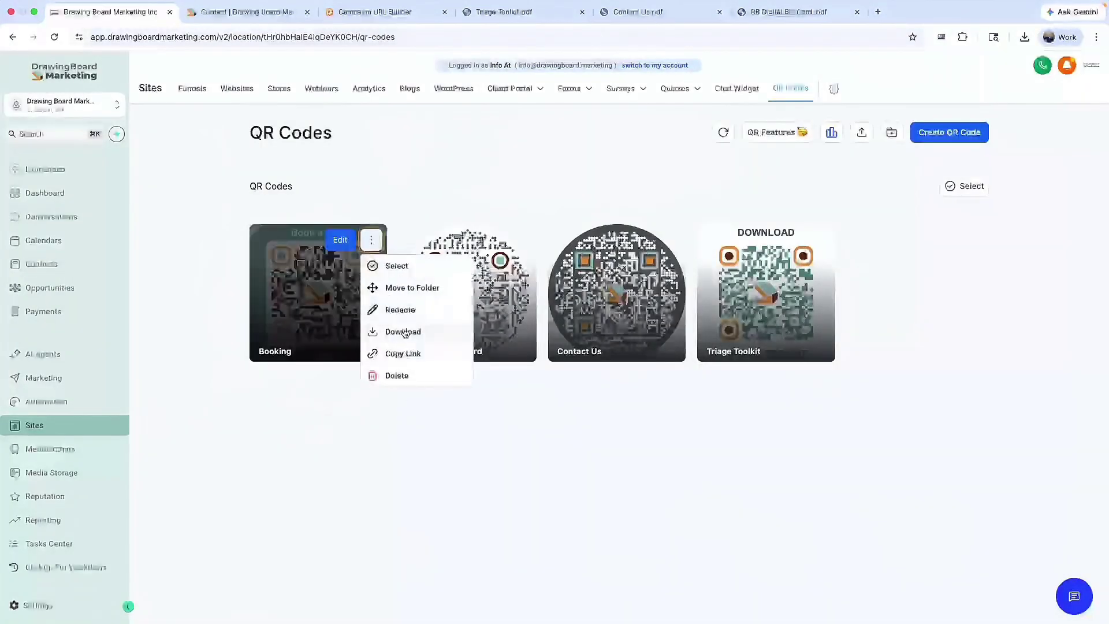
{"action": "mouse_move", "coordinate": [443, 334]}
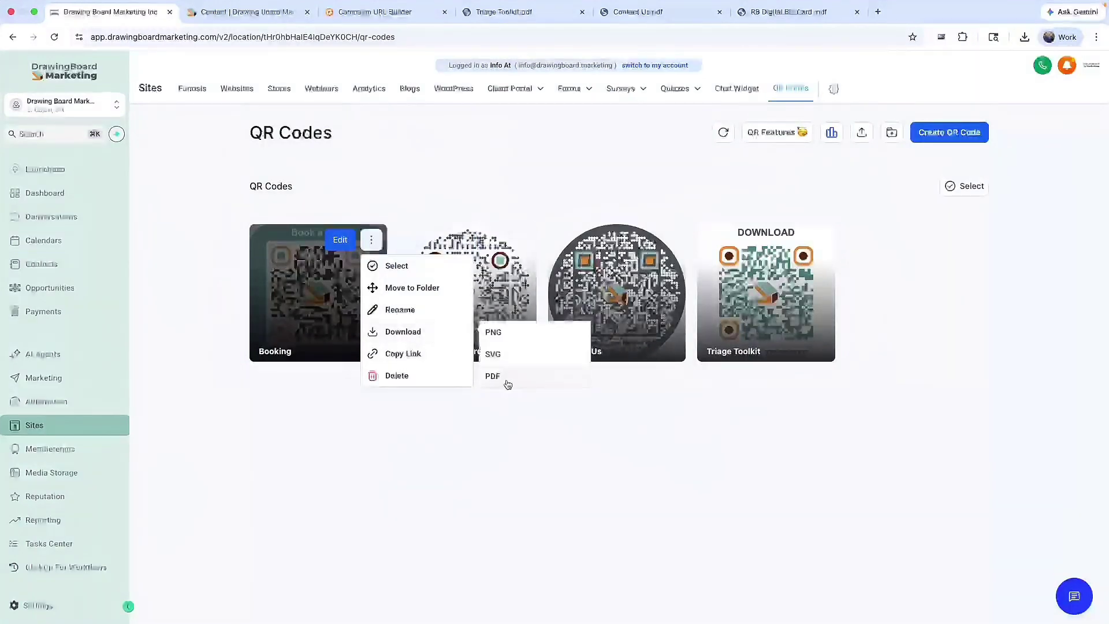
{"action": "left_click", "coordinate": [508, 385]}
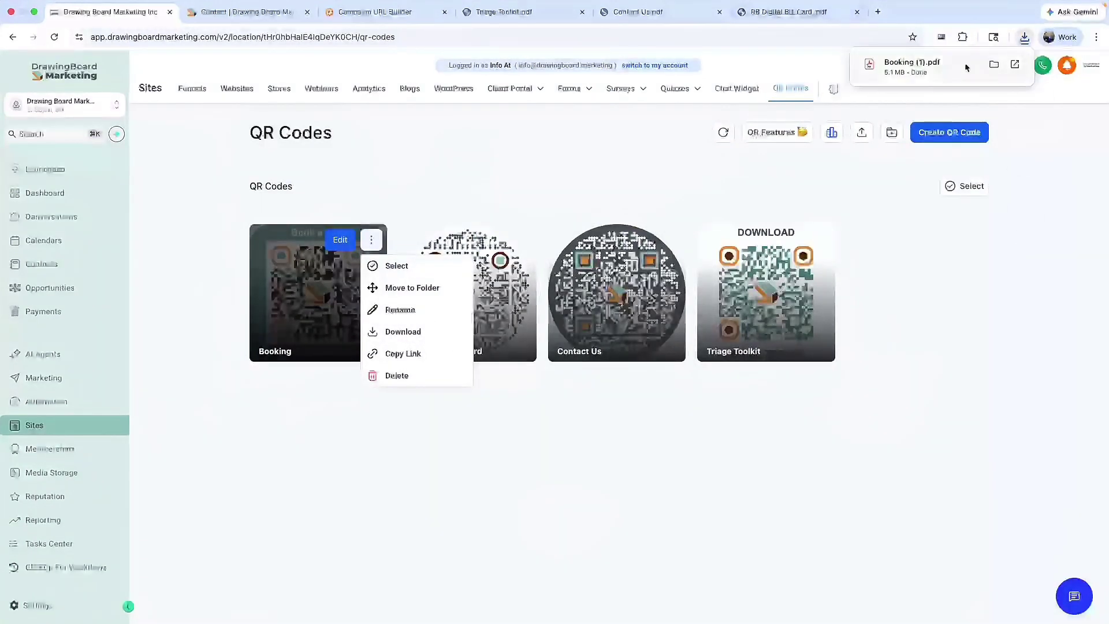